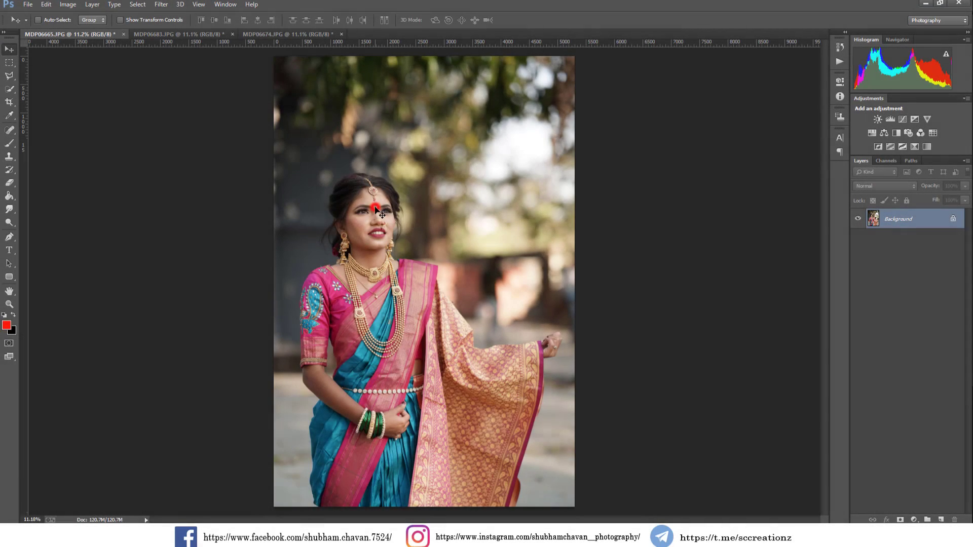
Unlock the background as Layer 0 and apply Auto Levels, with the black input at 10
{"action": "left_click", "coordinate": [953, 220]}
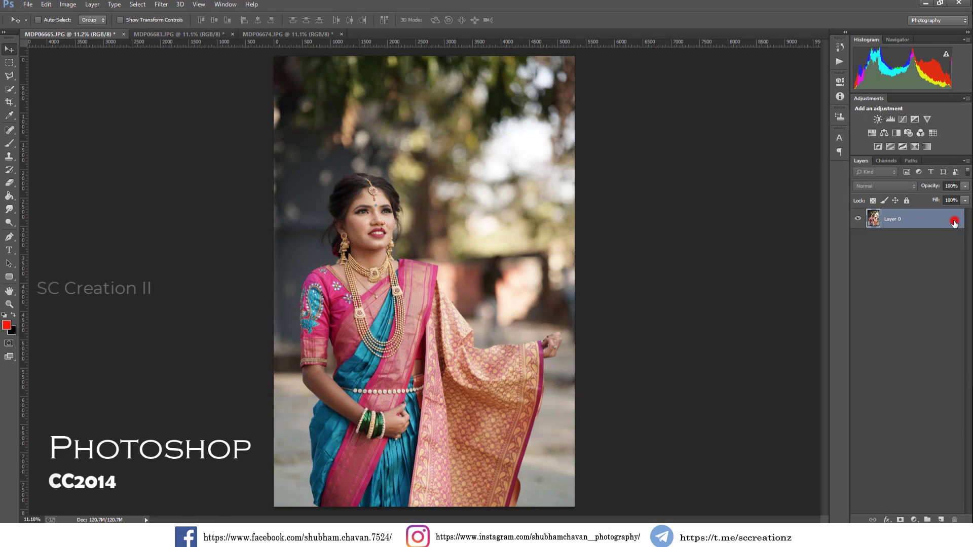
{"action": "left_click", "coordinate": [68, 5]}
{"action": "left_click", "coordinate": [101, 30]}
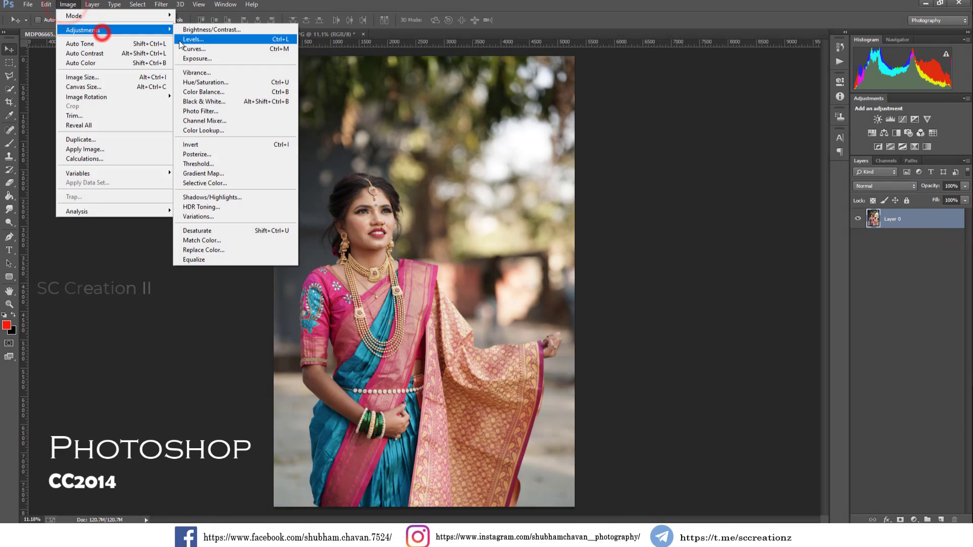
{"action": "left_click", "coordinate": [192, 40]}
{"action": "left_click", "coordinate": [829, 138]}
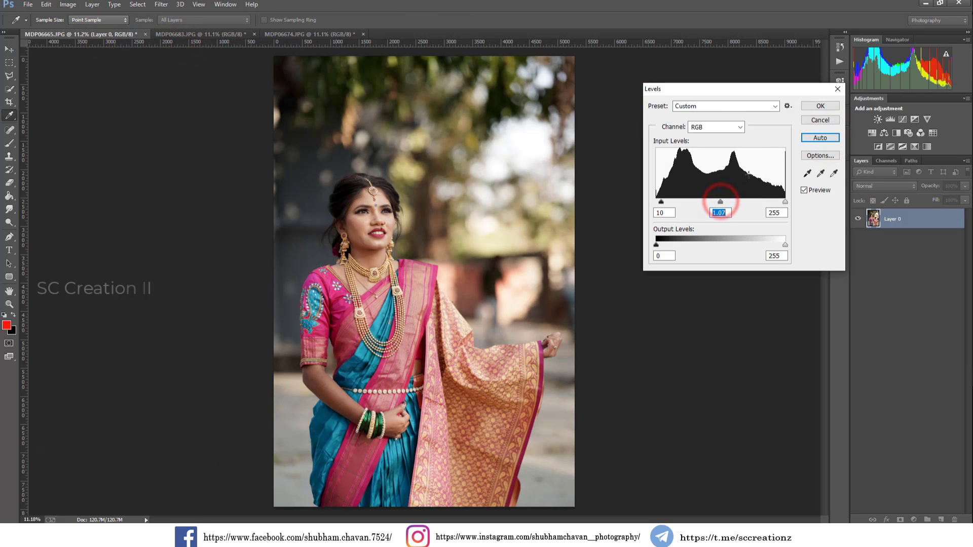
{"action": "left_click", "coordinate": [814, 105]}
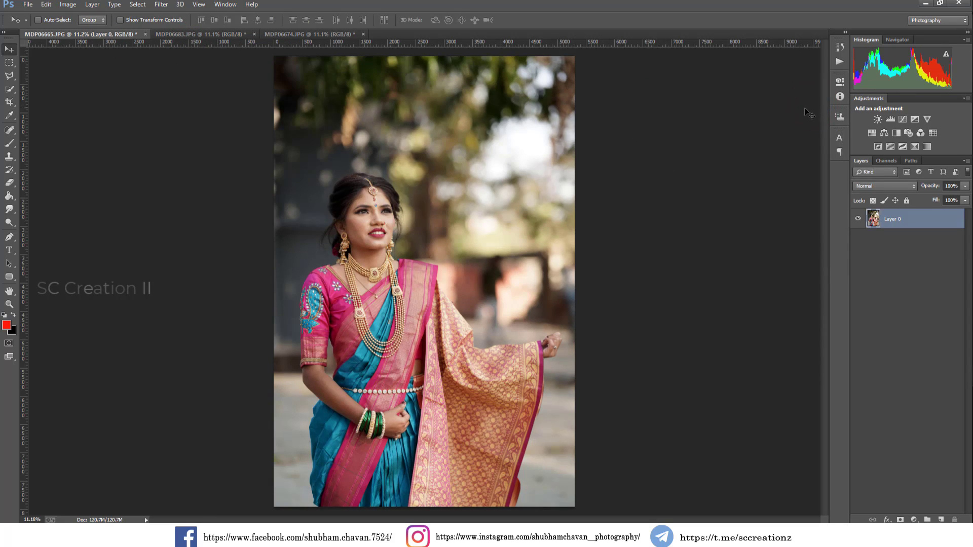
{"action": "scroll", "coordinate": [345, 217], "scroll_direction": "up", "scroll_amount": 2}
{"action": "scroll", "coordinate": [365, 221], "scroll_direction": "up", "scroll_amount": 2}
{"action": "scroll", "coordinate": [380, 223], "scroll_direction": "up", "scroll_amount": 2}
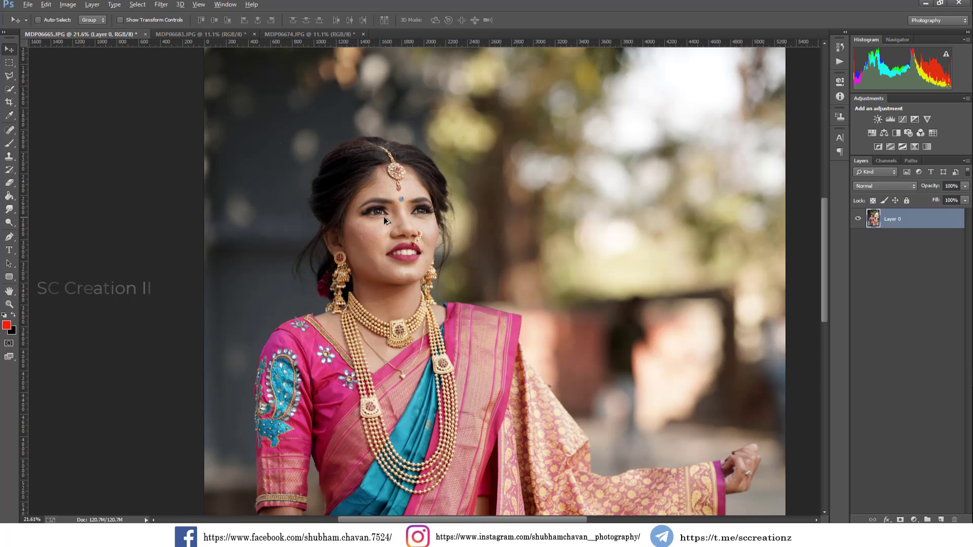
{"action": "scroll", "coordinate": [381, 225], "scroll_direction": "up", "scroll_amount": 2}
{"action": "scroll", "coordinate": [381, 225], "scroll_direction": "up", "scroll_amount": 2}
Duplicate Layer 0 as Layer 0 copy
{"action": "right_click", "coordinate": [903, 228]}
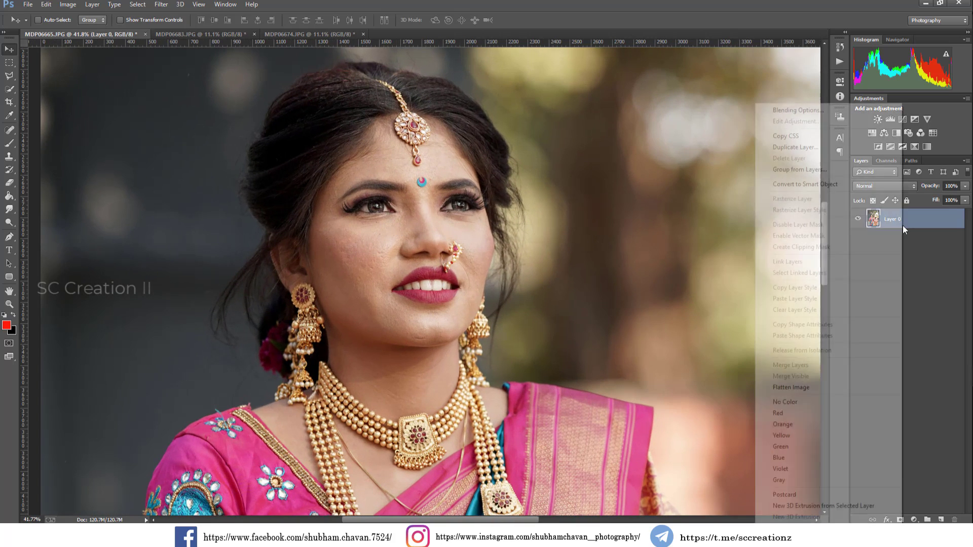
{"action": "left_click", "coordinate": [795, 147]}
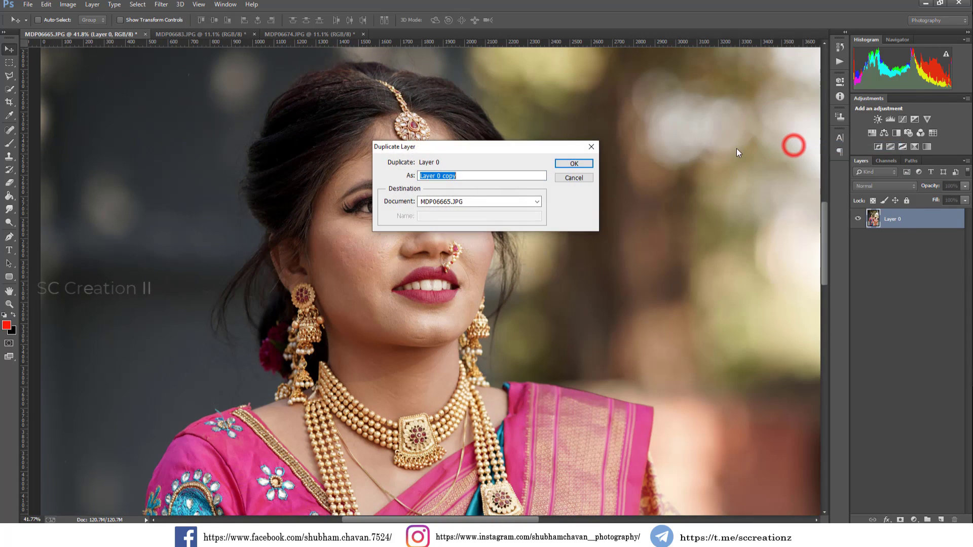
{"action": "left_click", "coordinate": [581, 161]}
{"action": "scroll", "coordinate": [547, 189], "scroll_direction": "up", "scroll_amount": 2}
{"action": "scroll", "coordinate": [372, 257], "scroll_direction": "up", "scroll_amount": 3}
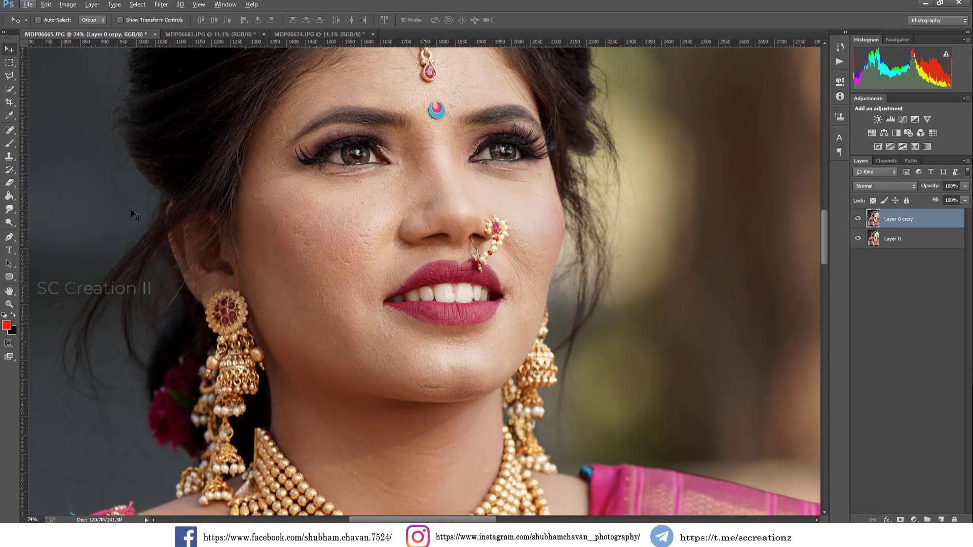
Heal the blemishes on the bride's left cheek with the Spot Healing Brush
{"action": "left_click", "coordinate": [10, 130]}
{"action": "scroll", "coordinate": [338, 231], "scroll_direction": "up", "scroll_amount": 1}
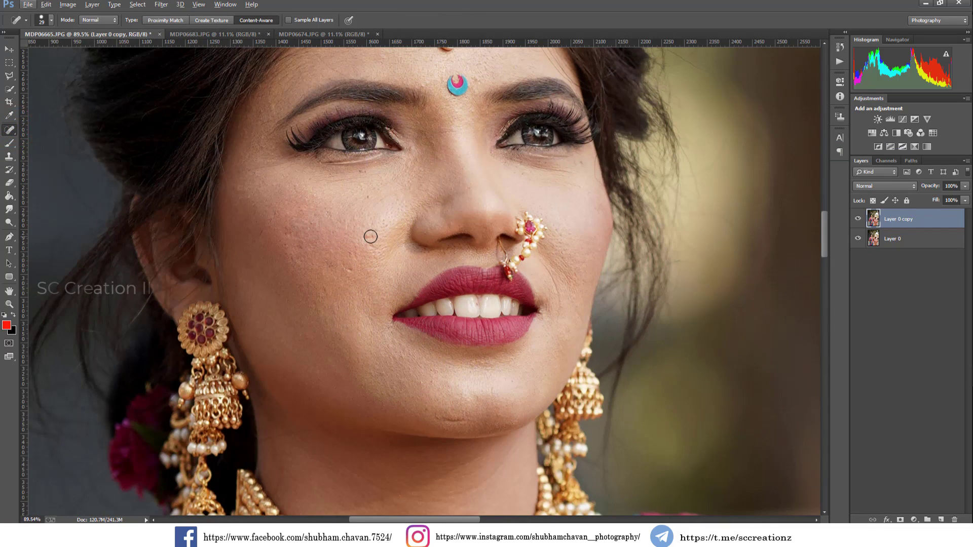
{"action": "left_click", "coordinate": [369, 197]}
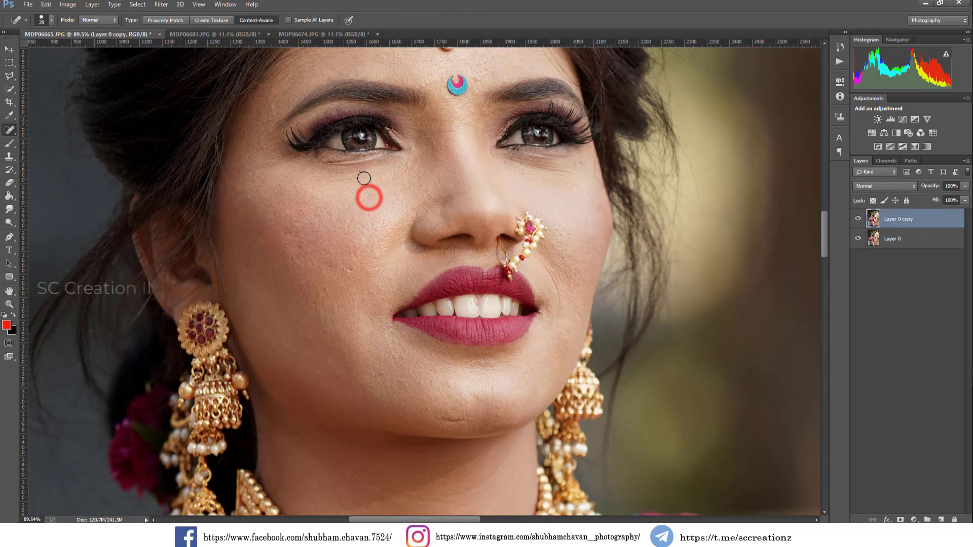
{"action": "left_click", "coordinate": [363, 174]}
{"action": "left_click", "coordinate": [335, 263]}
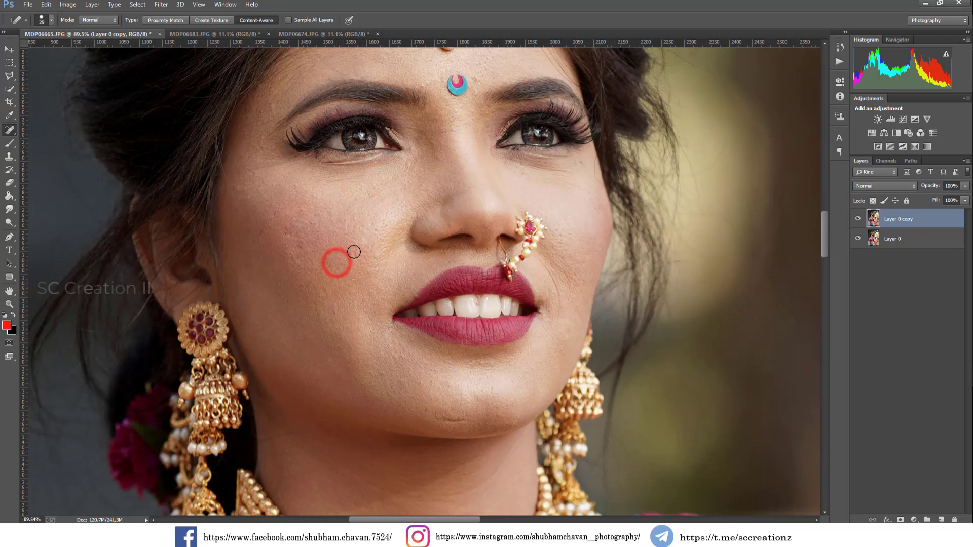
{"action": "left_click", "coordinate": [354, 252]}
{"action": "left_click", "coordinate": [327, 284]}
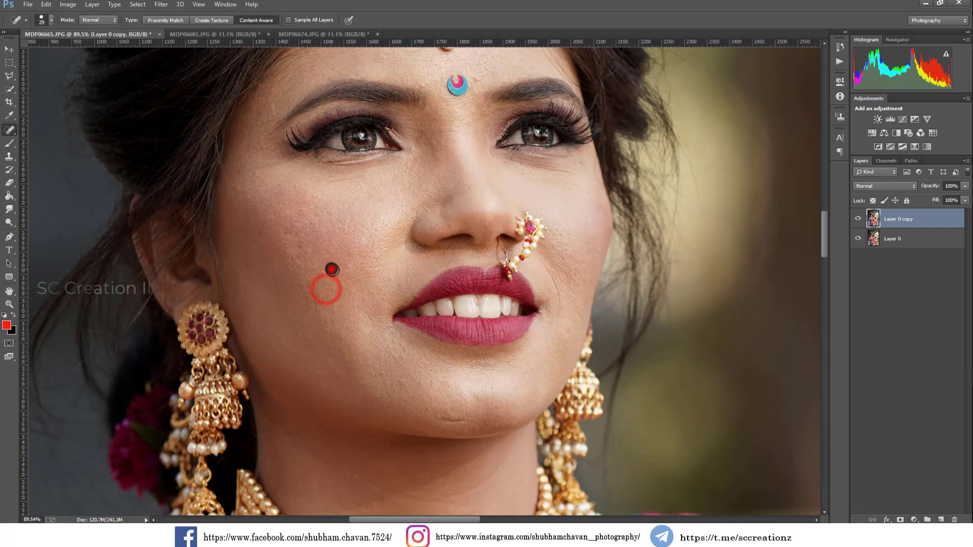
{"action": "left_click", "coordinate": [286, 235]}
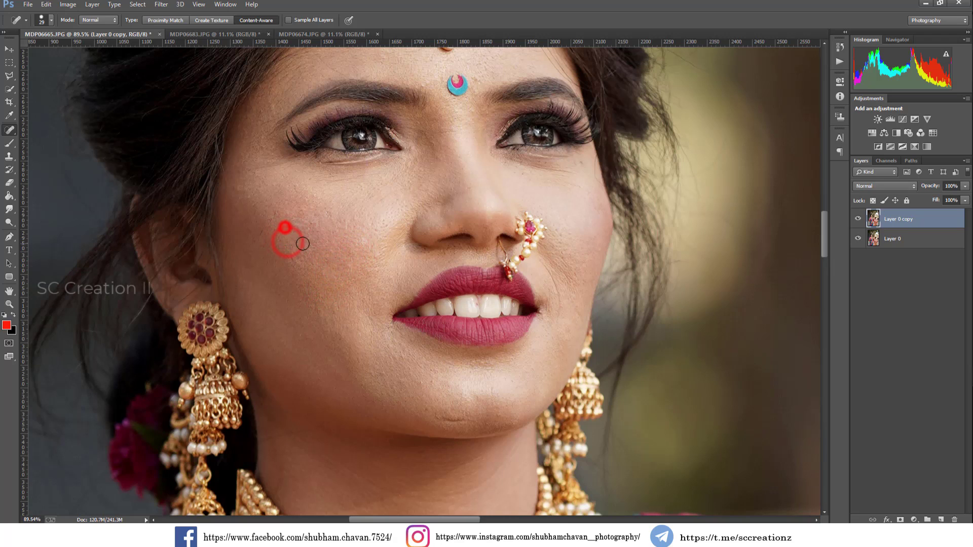
{"action": "left_click", "coordinate": [285, 228]}
Heal the spots on the chin, right cheek and below the right eye
{"action": "left_click", "coordinate": [463, 413]}
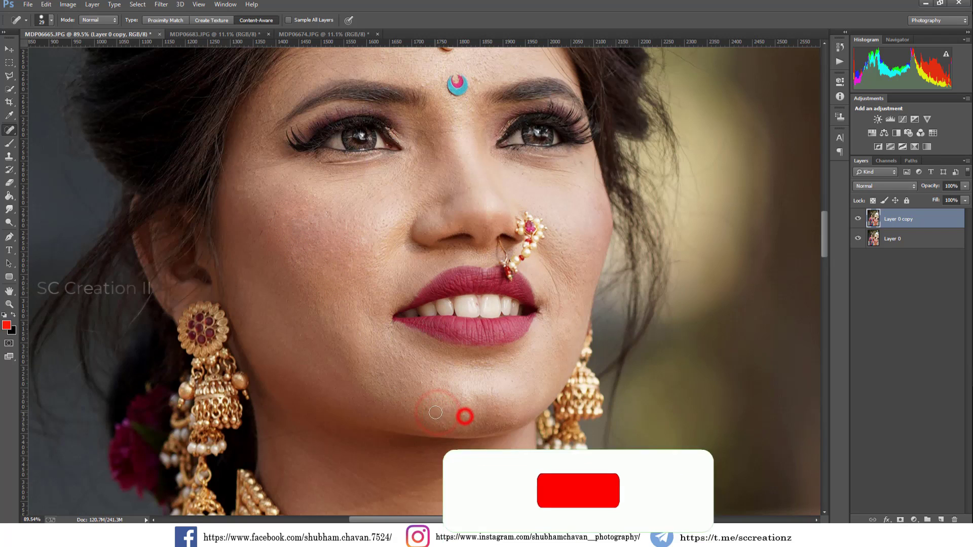
{"action": "left_click", "coordinate": [426, 405]}
{"action": "left_click", "coordinate": [428, 376]}
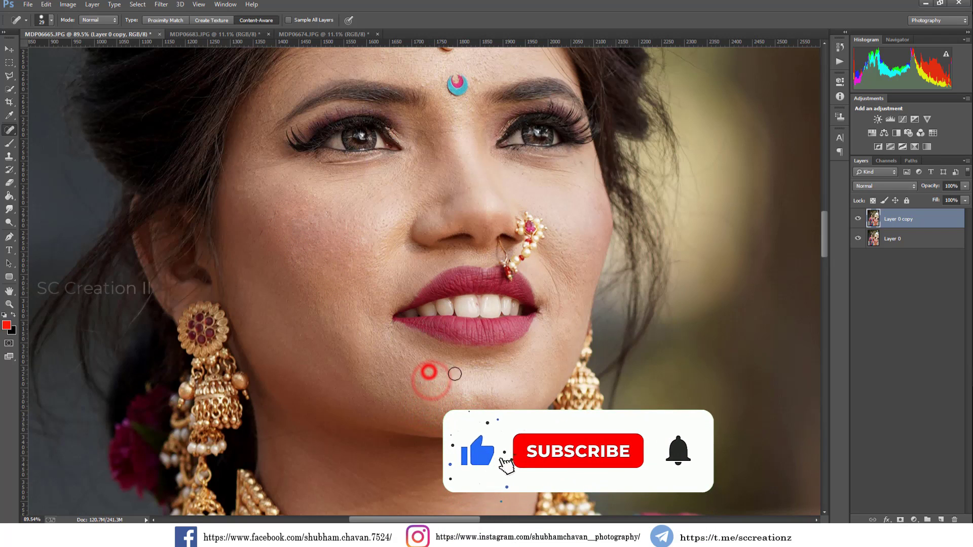
{"action": "scroll", "coordinate": [474, 294], "scroll_direction": "up", "scroll_amount": 3}
{"action": "scroll", "coordinate": [495, 213], "scroll_direction": "up", "scroll_amount": 1}
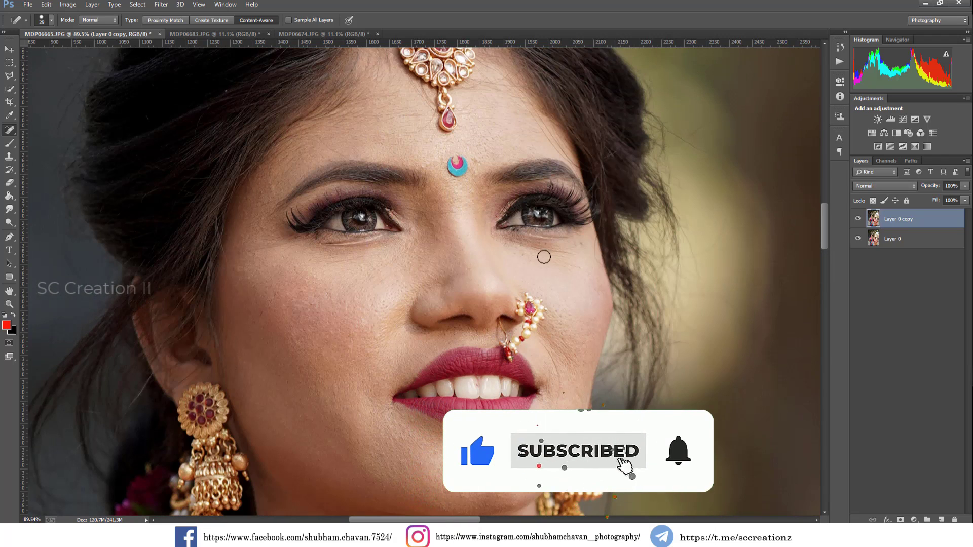
{"action": "left_click", "coordinate": [582, 245]}
{"action": "left_click", "coordinate": [518, 255]}
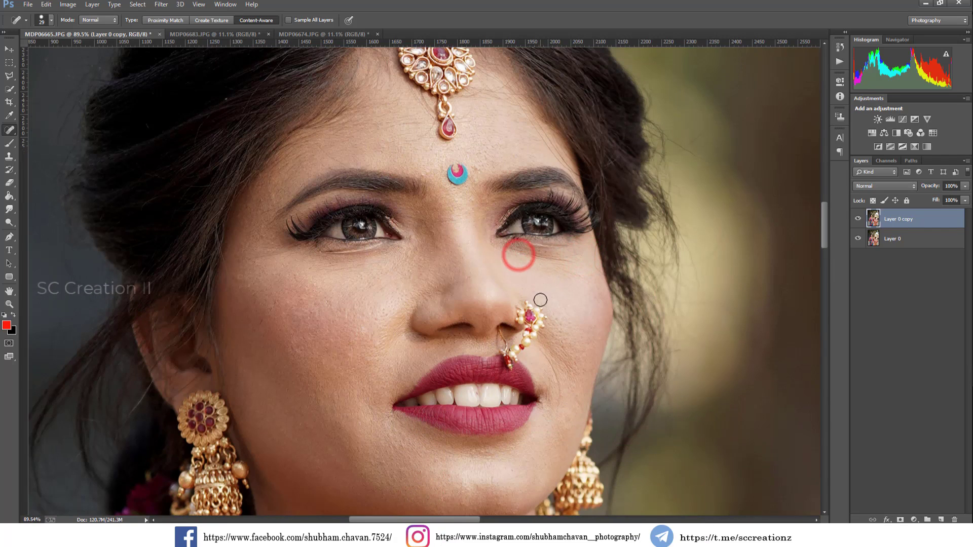
Heal the forehead spots beside the bindi, then toggle the copy to compare
{"action": "scroll", "coordinate": [457, 228], "scroll_direction": "up", "scroll_amount": 1}
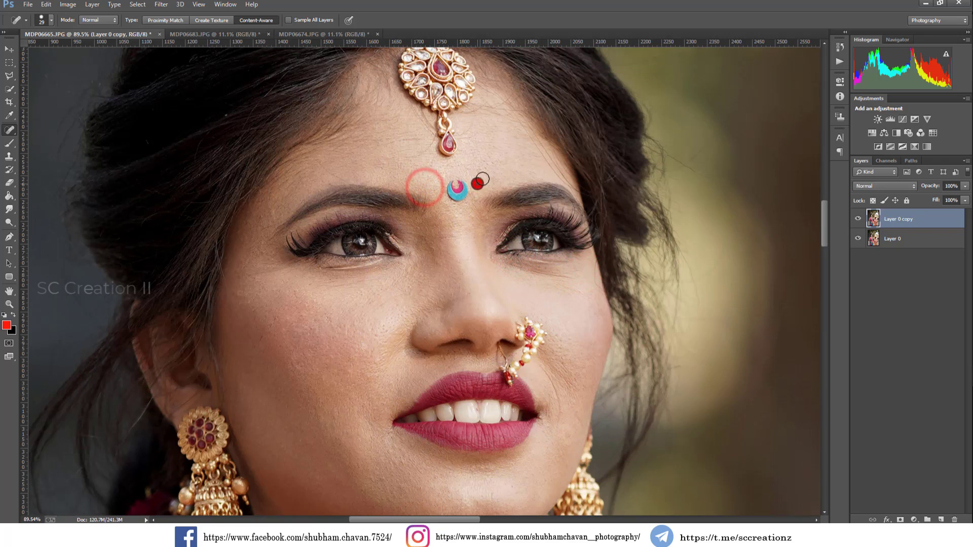
{"action": "left_click", "coordinate": [474, 188]}
{"action": "left_click", "coordinate": [427, 147]}
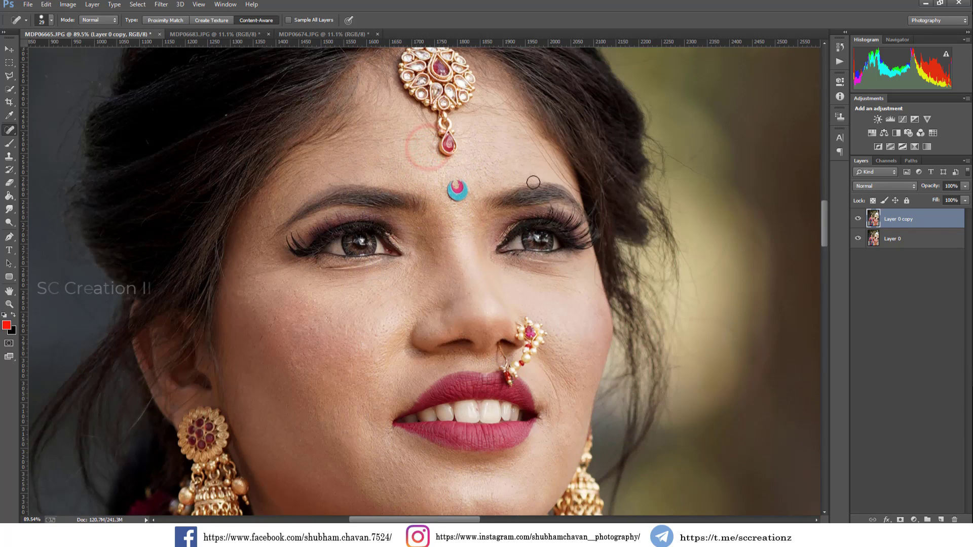
{"action": "left_click", "coordinate": [857, 219]}
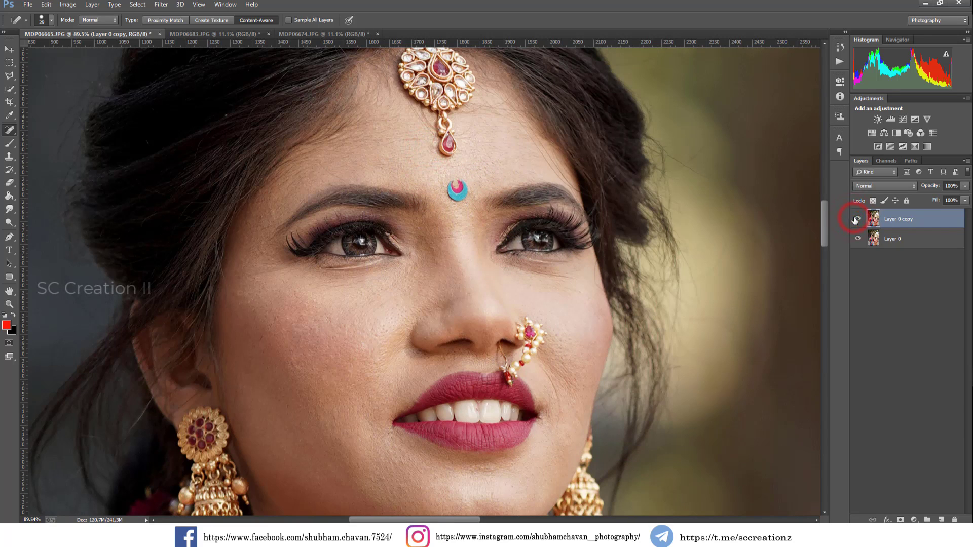
{"action": "left_click", "coordinate": [857, 219]}
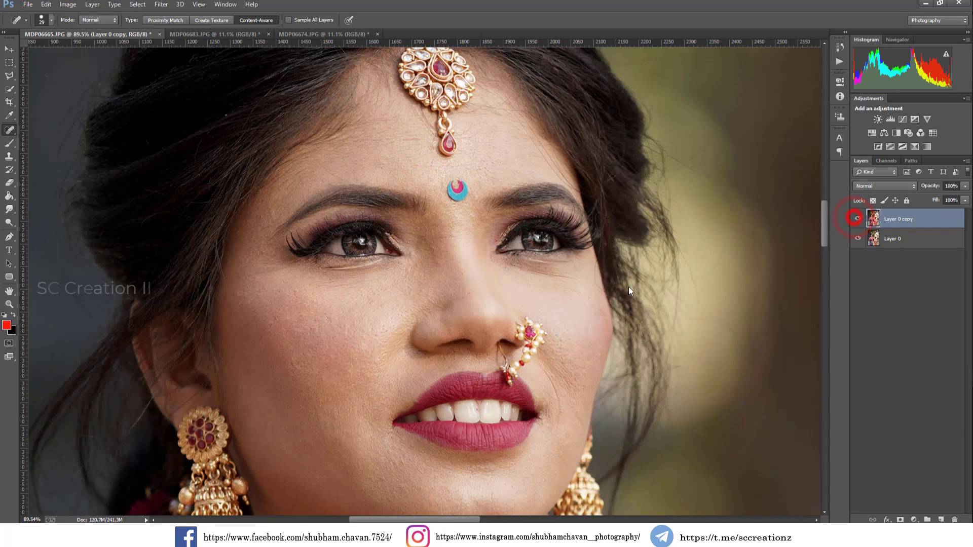
Heal the spots on the nose and compare the copy with the original
{"action": "left_click", "coordinate": [444, 307]}
{"action": "left_click", "coordinate": [465, 292]}
{"action": "left_click", "coordinate": [446, 320]}
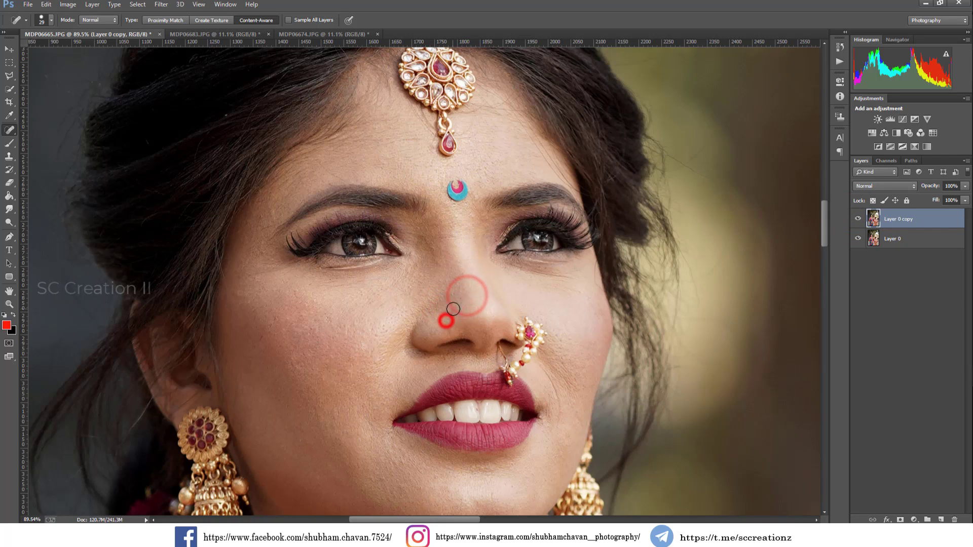
{"action": "left_click", "coordinate": [459, 299]}
{"action": "left_click", "coordinate": [859, 219]}
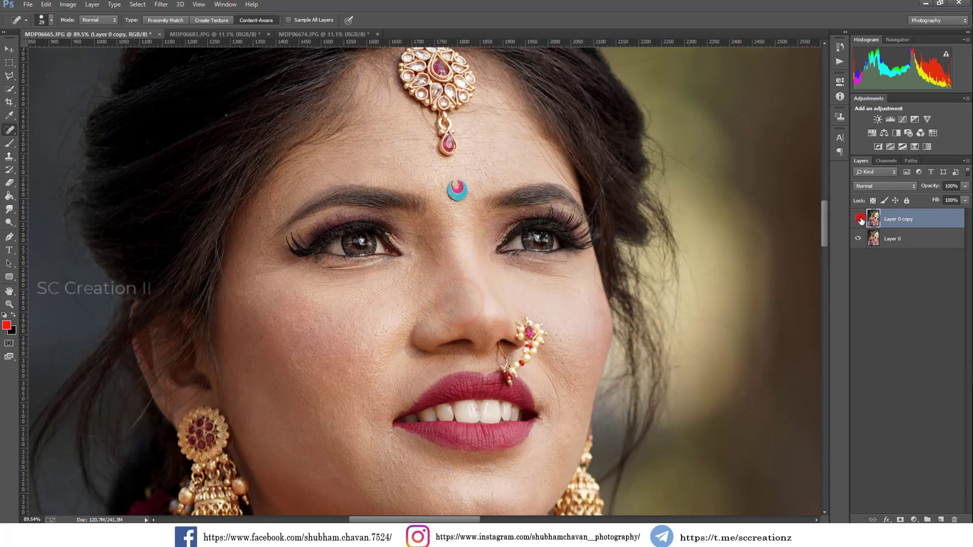
{"action": "scroll", "coordinate": [484, 260], "scroll_direction": "down", "scroll_amount": 3}
{"action": "scroll", "coordinate": [484, 260], "scroll_direction": "down", "scroll_amount": 1}
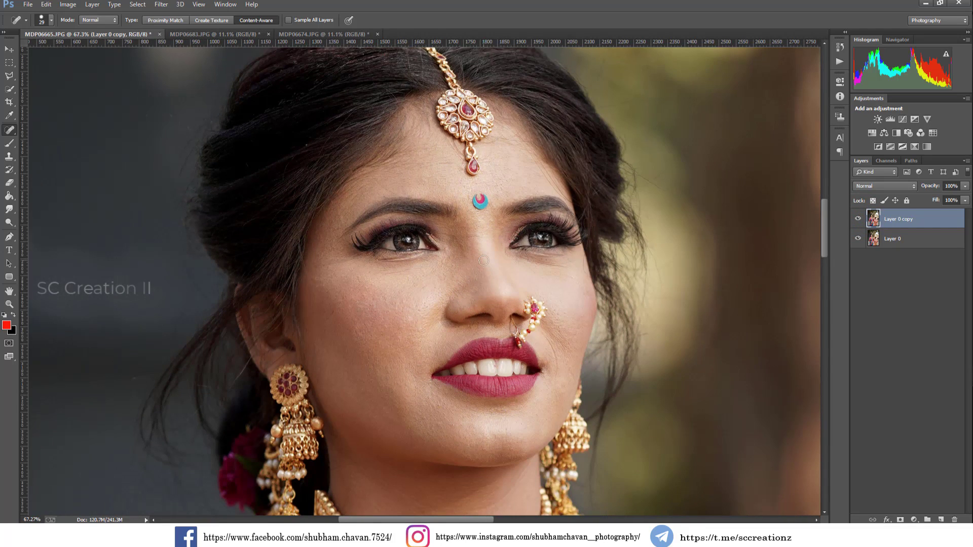
Smooth the skin with Imagenomic Portraiture: Latitude 76, Sharpness 32, Softness 4
{"action": "left_click", "coordinate": [161, 4]}
{"action": "left_click", "coordinate": [223, 256]}
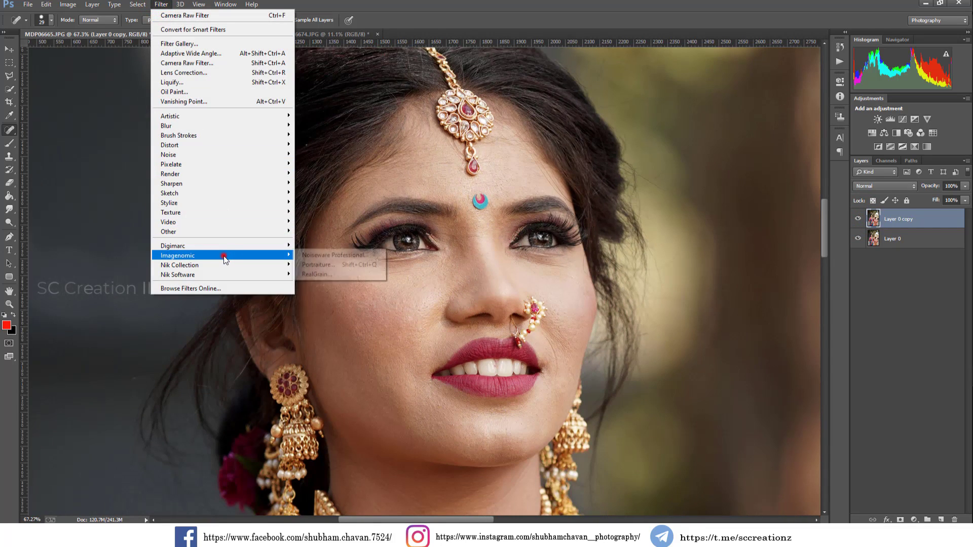
{"action": "left_click", "coordinate": [327, 265]}
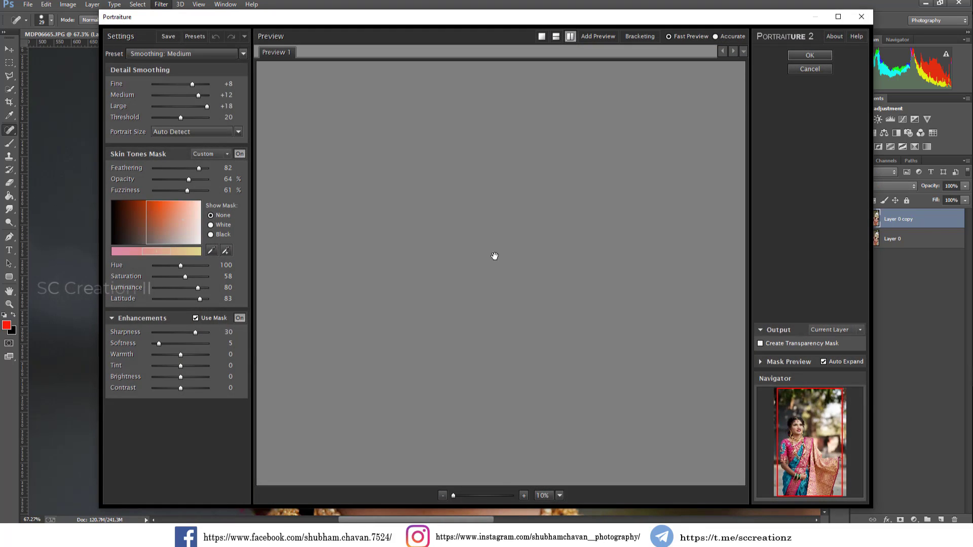
{"action": "scroll", "coordinate": [569, 229], "scroll_direction": "up", "scroll_amount": 3}
{"action": "scroll", "coordinate": [569, 229], "scroll_direction": "up", "scroll_amount": 2}
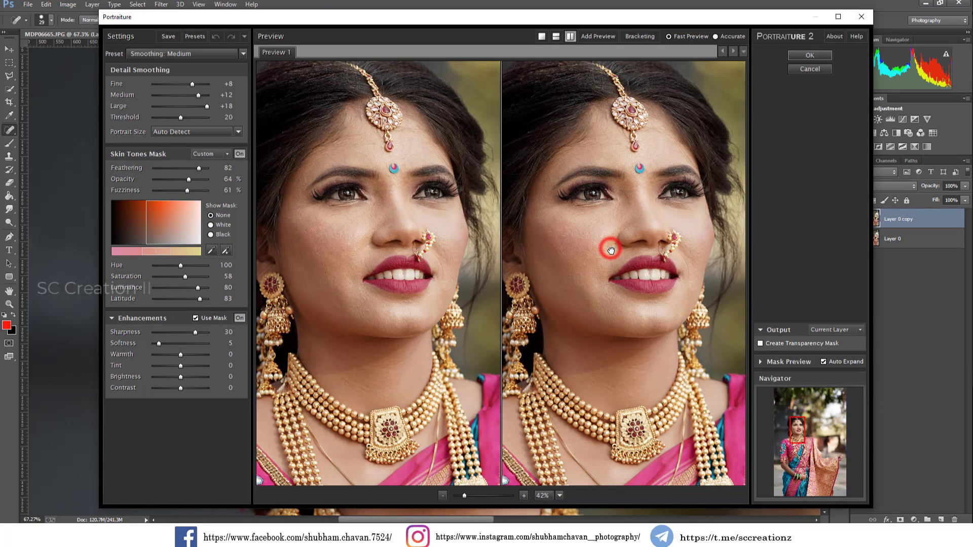
{"action": "left_click_drag", "start_coordinate": [198, 302], "coordinate": [196, 300]}
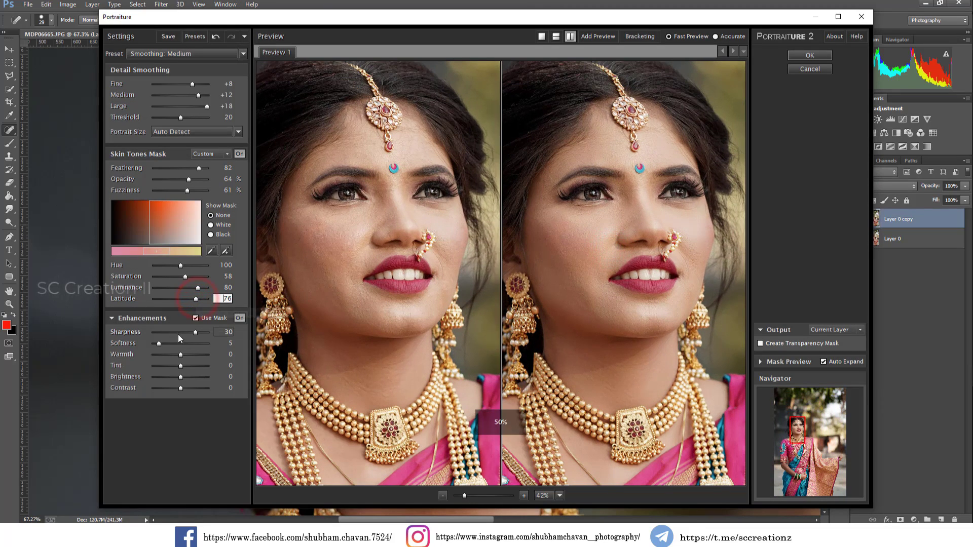
{"action": "left_click_drag", "start_coordinate": [196, 333], "coordinate": [158, 344]}
{"action": "type", "text": "4"}
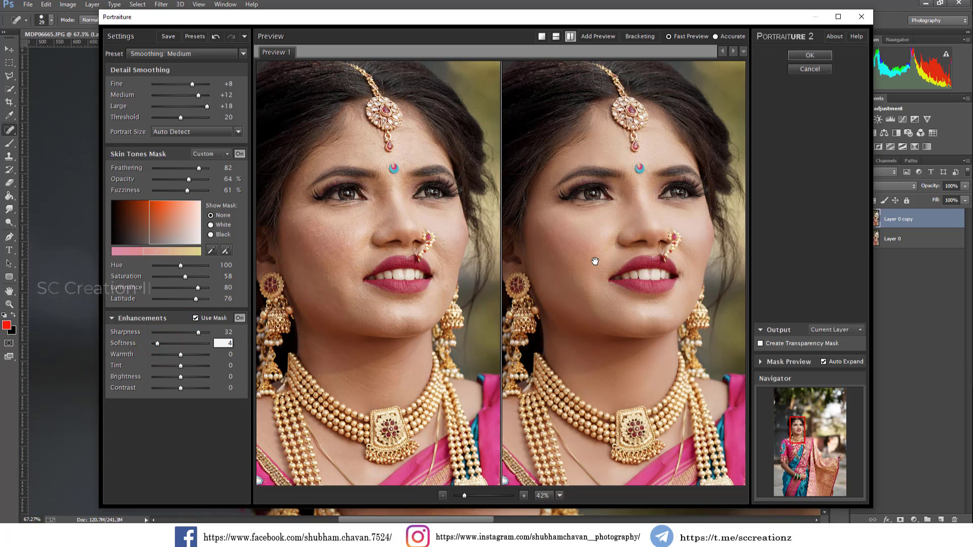
{"action": "key", "text": "Return"}
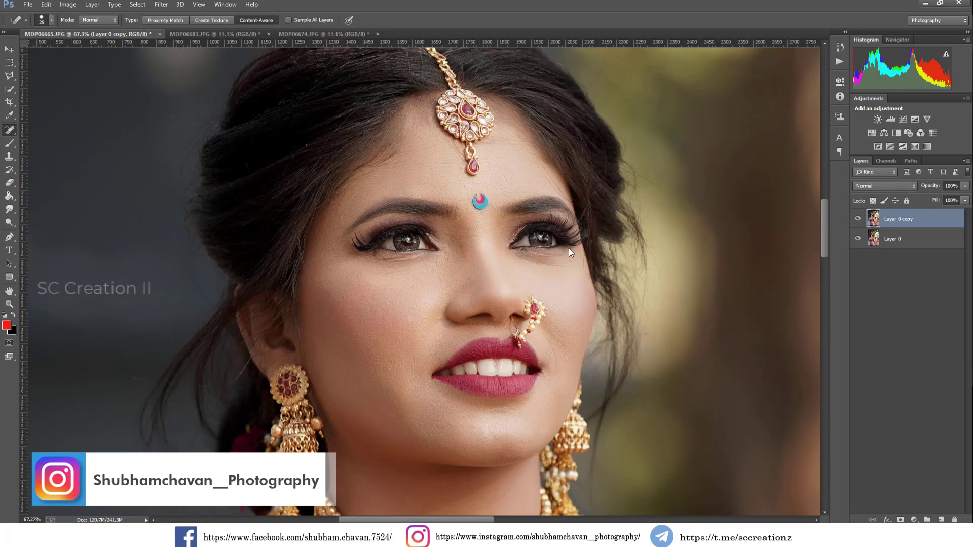
Toggle Layer 0 copy to compare the smoothed skin against the original
{"action": "scroll", "coordinate": [500, 289], "scroll_direction": "down", "scroll_amount": 1}
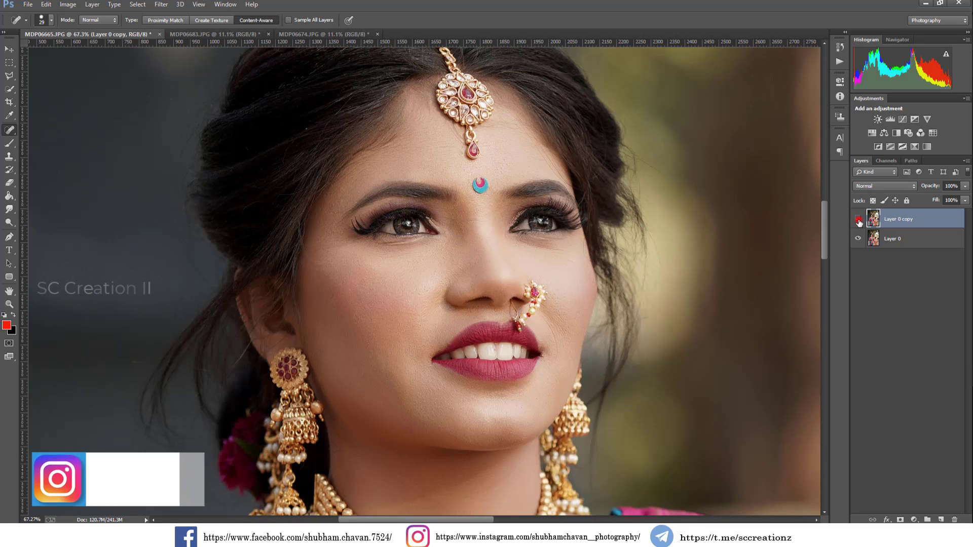
{"action": "scroll", "coordinate": [323, 204], "scroll_direction": "down", "scroll_amount": 1}
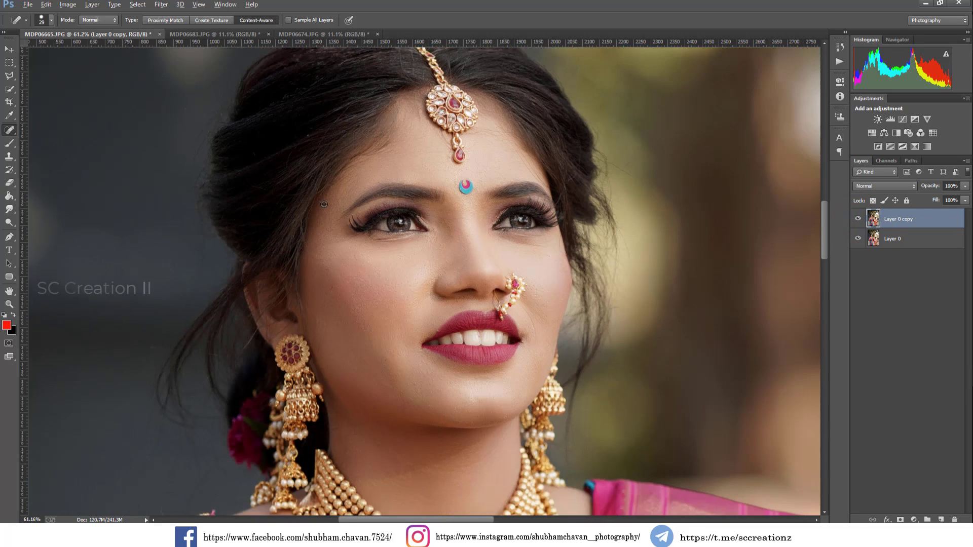
{"action": "scroll", "coordinate": [324, 204], "scroll_direction": "down", "scroll_amount": 2}
{"action": "left_click", "coordinate": [859, 221]}
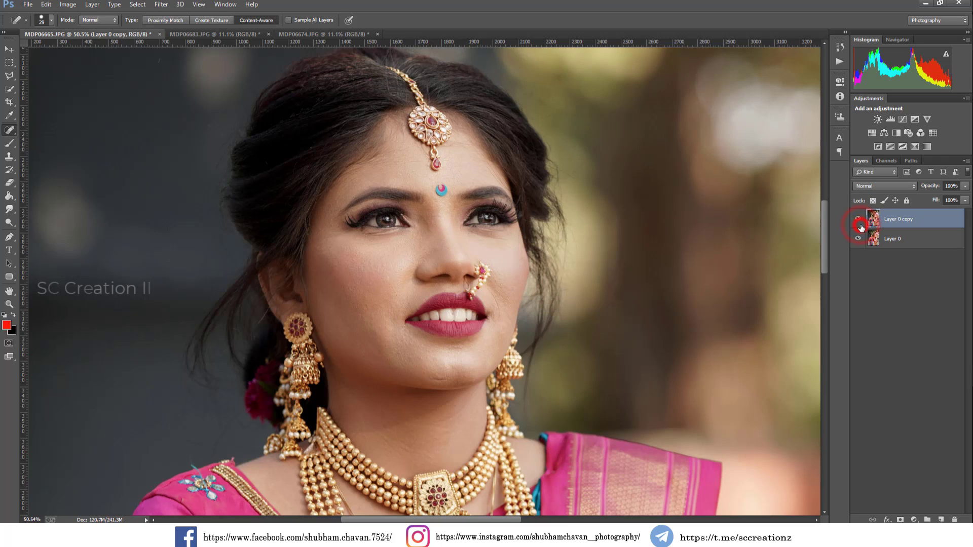
{"action": "scroll", "coordinate": [544, 248], "scroll_direction": "down", "scroll_amount": 1}
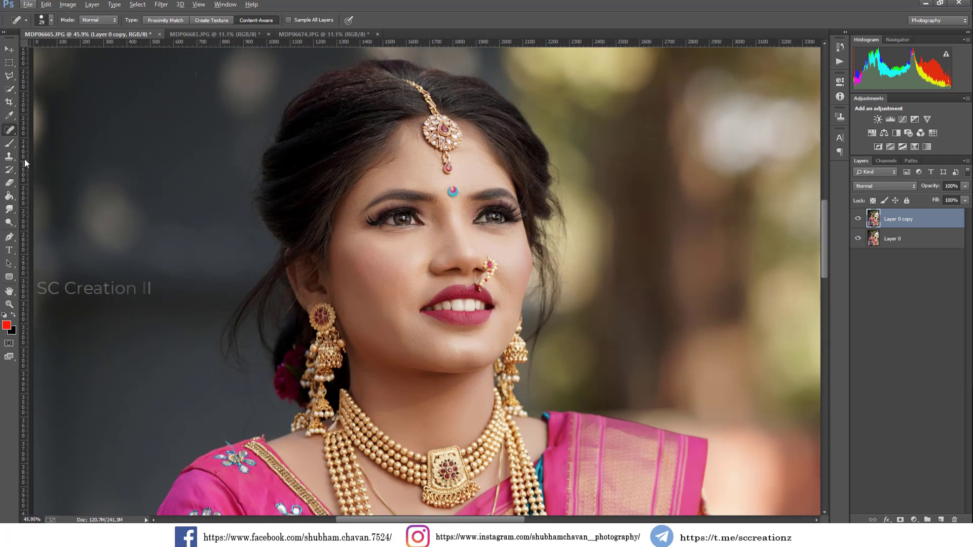
Blend the skin on the bride's cheek with the Mixer Brush
{"action": "left_click", "coordinate": [9, 143]}
{"action": "left_click", "coordinate": [51, 171]}
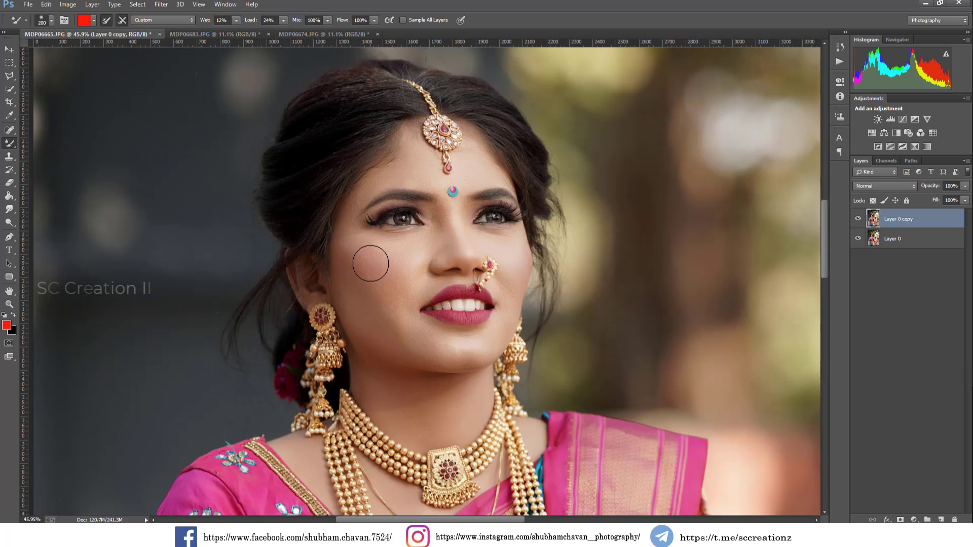
{"action": "mouse_move", "coordinate": [368, 275]}
{"action": "left_mouse_down"}
{"action": "mouse_move", "coordinate": [364, 256]}
{"action": "mouse_move", "coordinate": [372, 287]}
{"action": "mouse_move", "coordinate": [390, 279]}
{"action": "mouse_move", "coordinate": [391, 321]}
{"action": "left_mouse_up"}
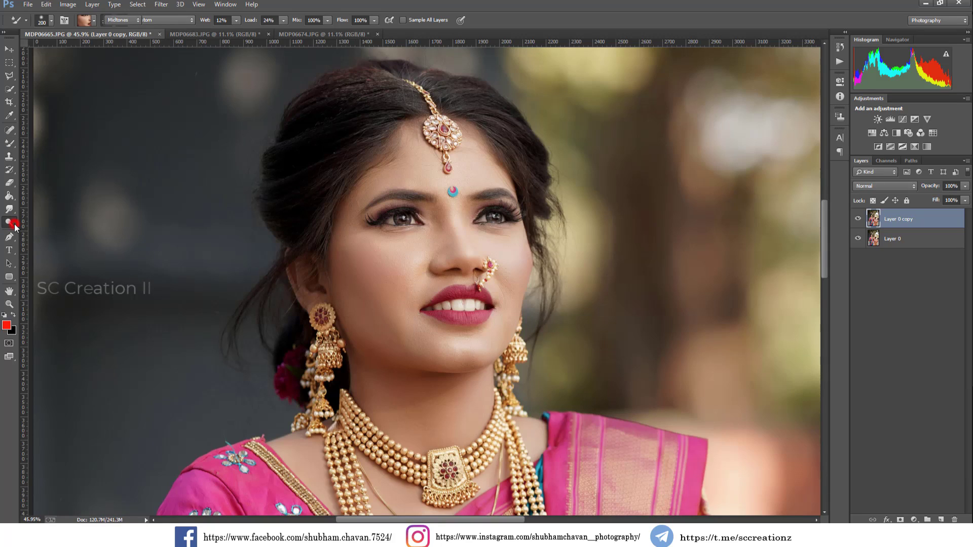
Dodge the cheek at Midtones, 11% exposure, and compare with the original
{"action": "key", "text": "o"}
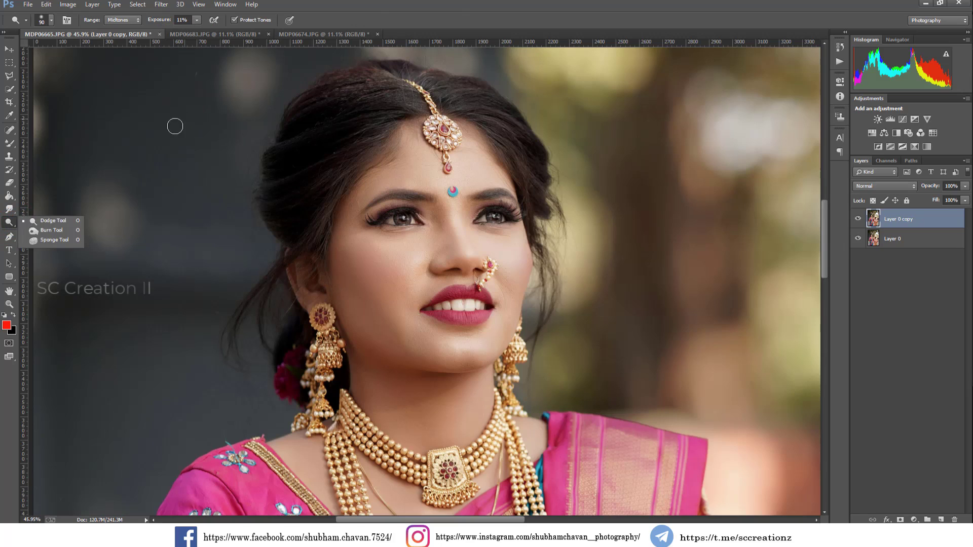
{"action": "left_click", "coordinate": [47, 222]}
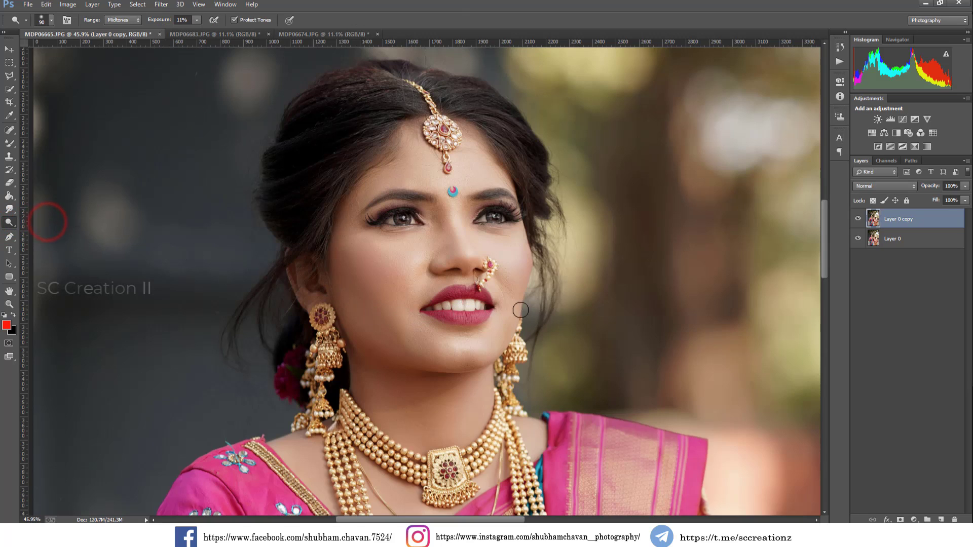
{"action": "right_click", "coordinate": [543, 328]}
{"action": "left_click", "coordinate": [375, 312]}
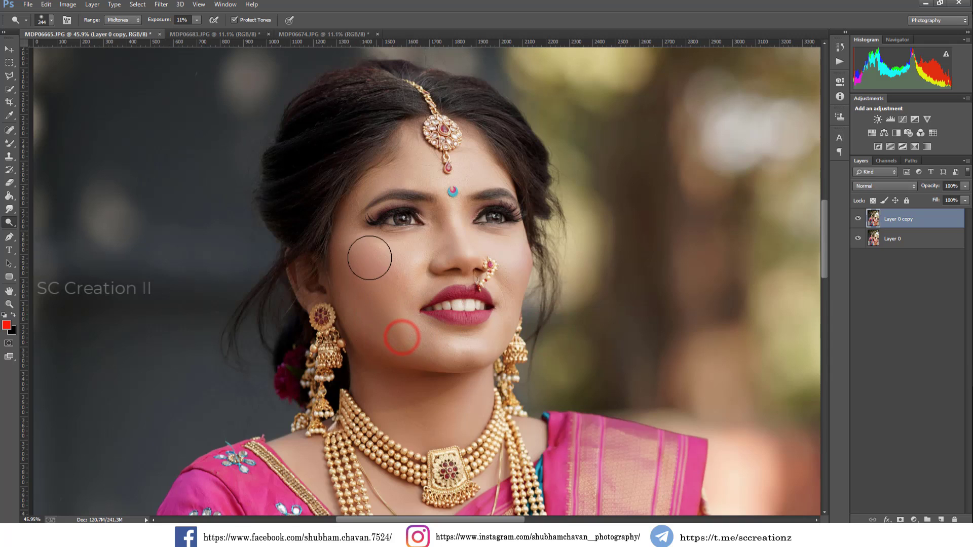
{"action": "left_click", "coordinate": [349, 242]}
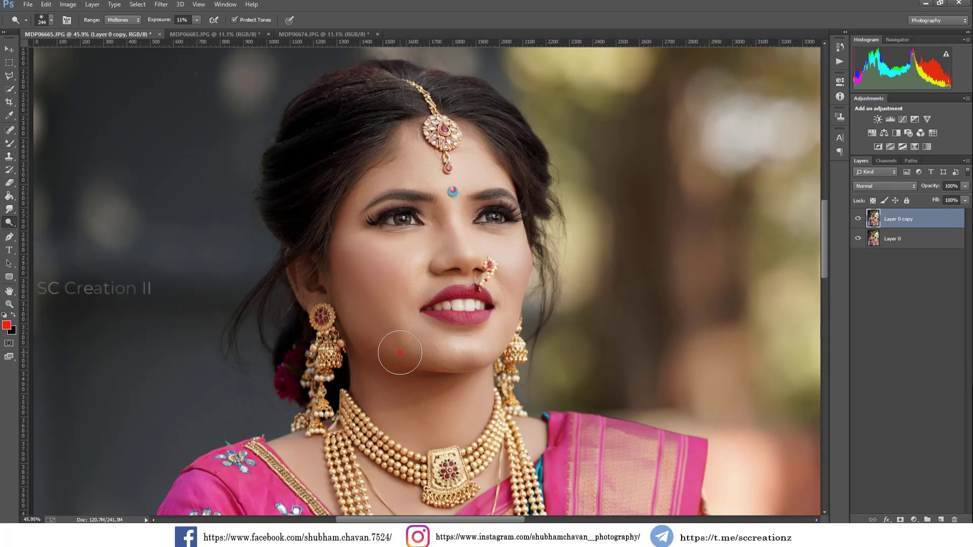
{"action": "scroll", "coordinate": [397, 324], "scroll_direction": "down", "scroll_amount": 2}
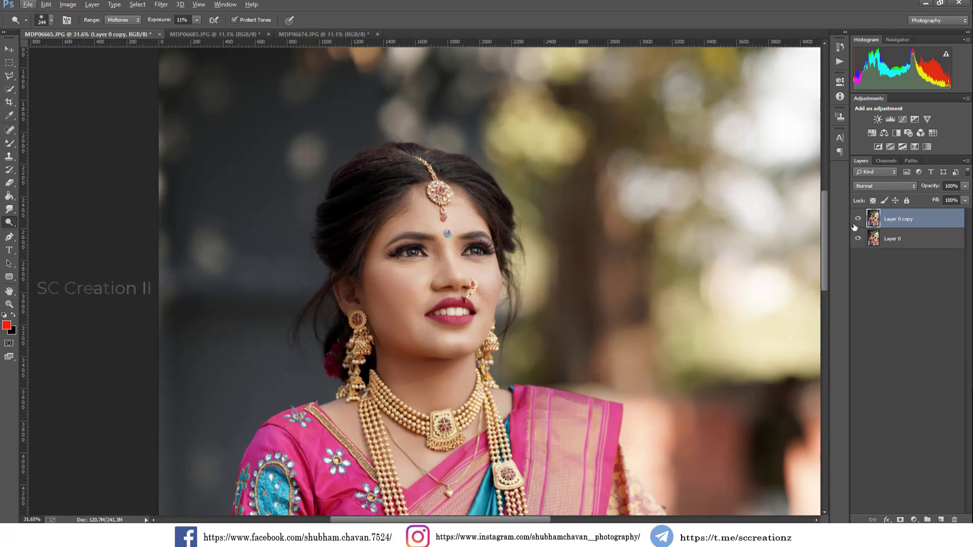
{"action": "left_click", "coordinate": [856, 221]}
{"action": "scroll", "coordinate": [475, 329], "scroll_direction": "up", "scroll_amount": 1}
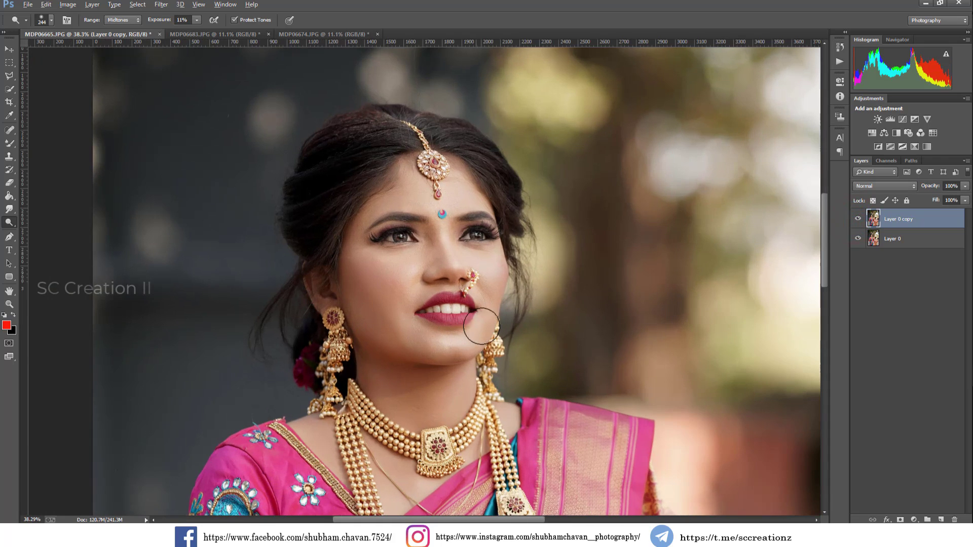
Duplicate the retouched layer and apply a High Pass filter of 1.7 pixels
{"action": "right_click", "coordinate": [917, 224]}
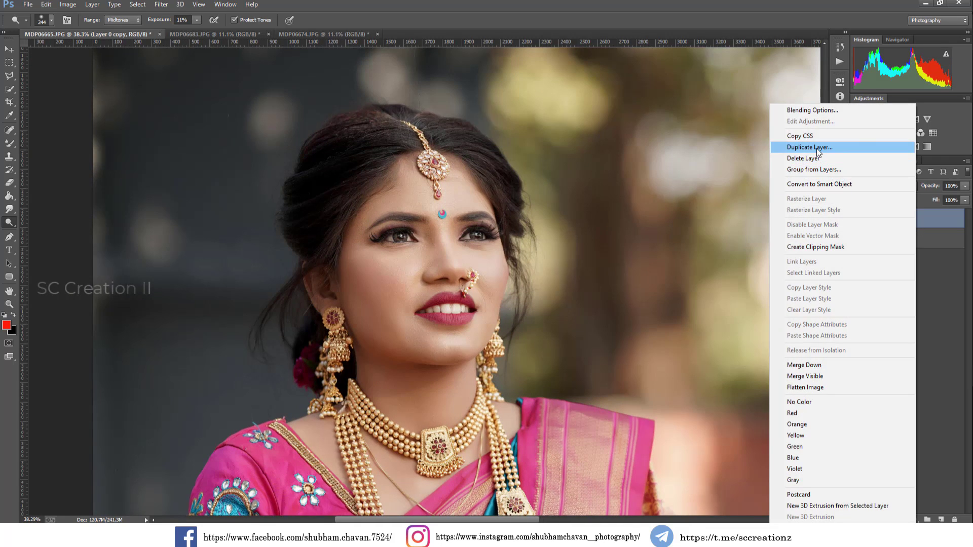
{"action": "left_click", "coordinate": [817, 148]}
{"action": "left_click", "coordinate": [572, 164]}
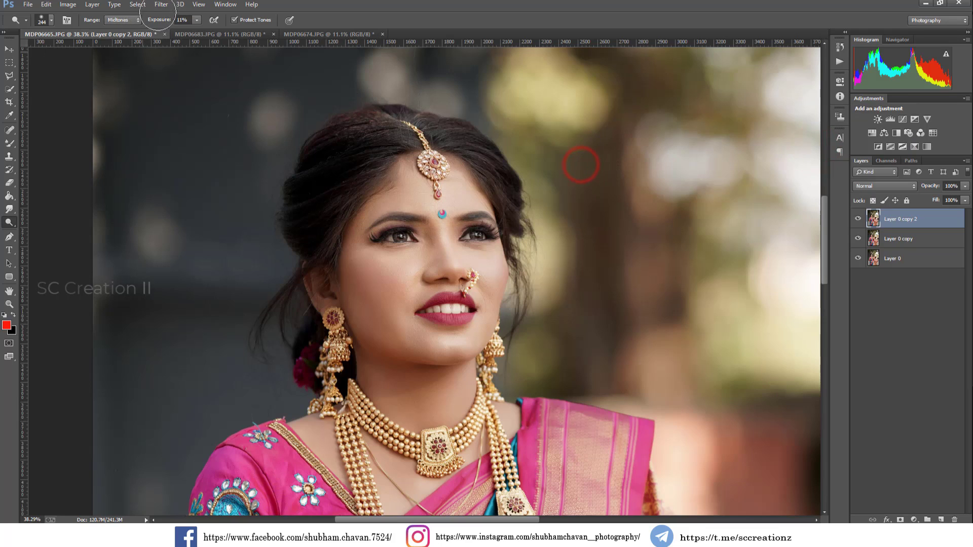
{"action": "left_click", "coordinate": [161, 4]}
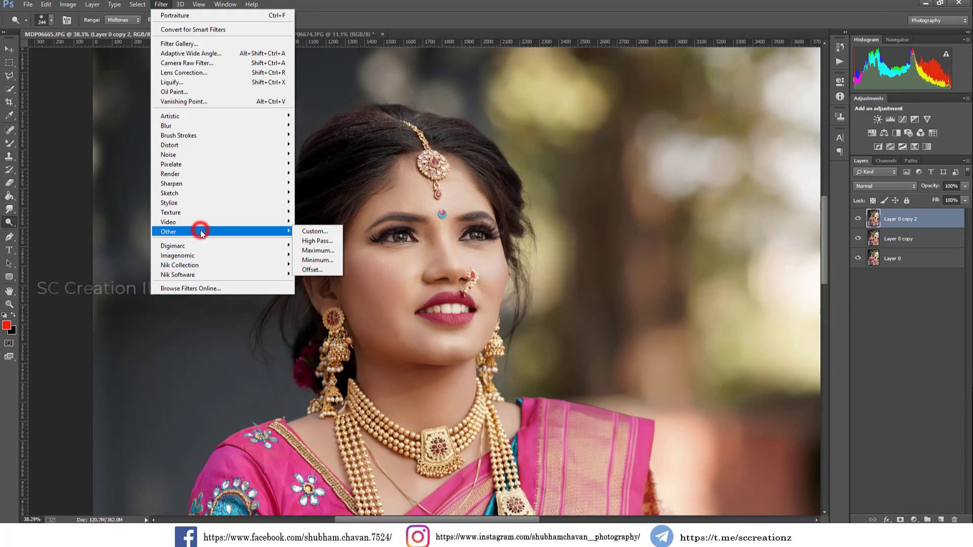
{"action": "mouse_move", "coordinate": [221, 231]}
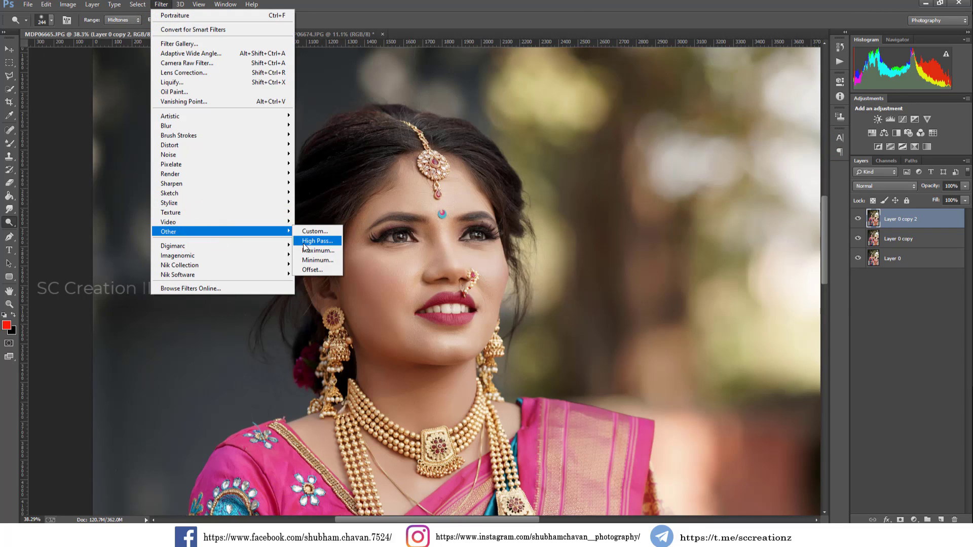
{"action": "left_click", "coordinate": [317, 241]}
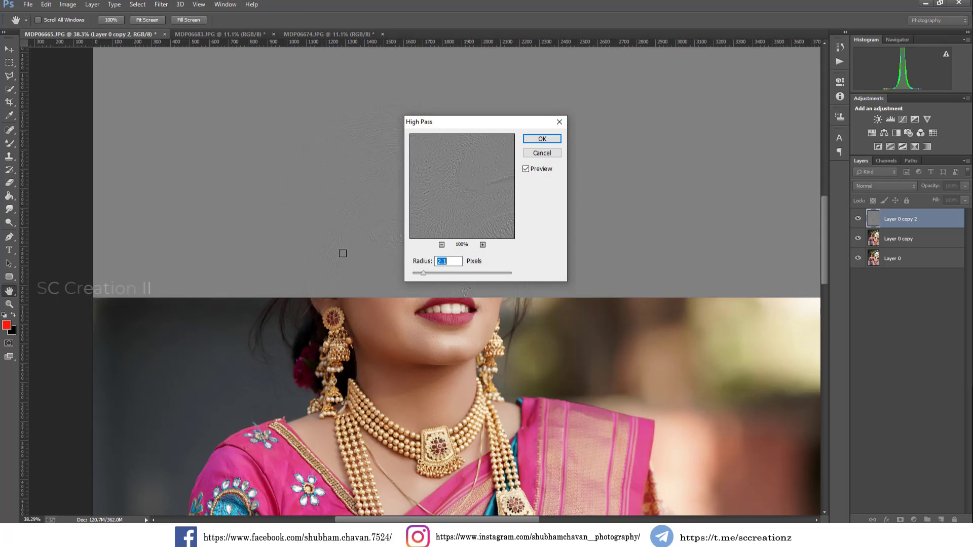
{"action": "left_click", "coordinate": [421, 273]}
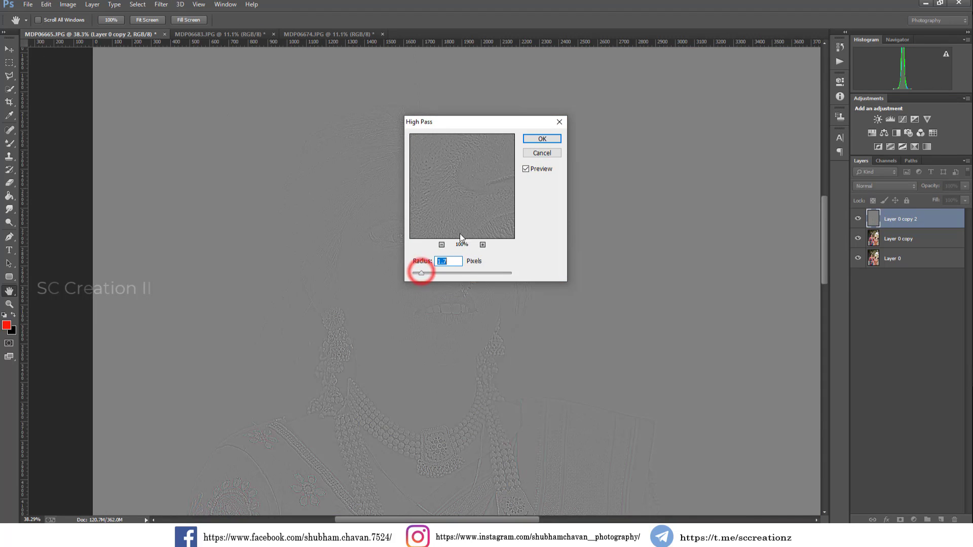
{"action": "left_click", "coordinate": [540, 138]}
Blend the high-pass layer in Overlay mode and toggle it to compare the sharpening
{"action": "left_click", "coordinate": [902, 187]}
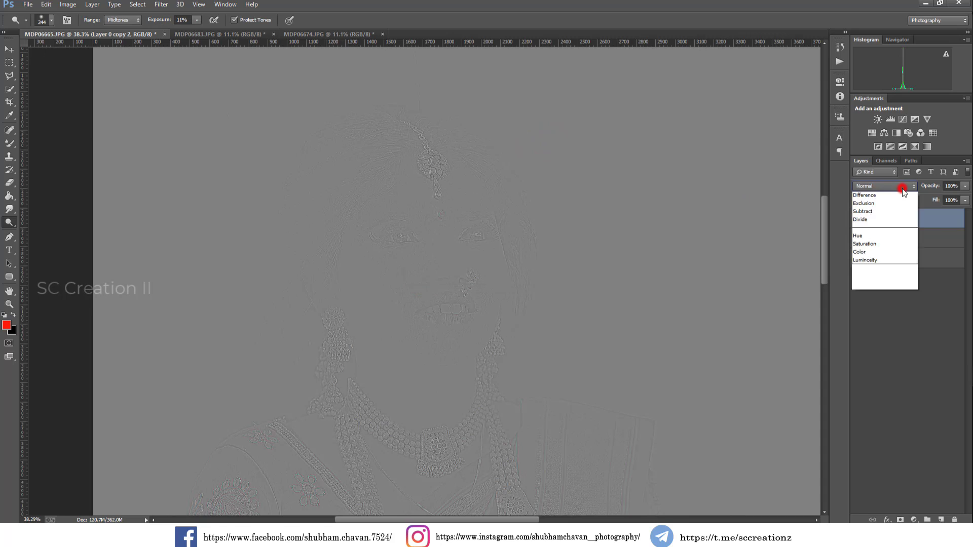
{"action": "left_click", "coordinate": [878, 279]}
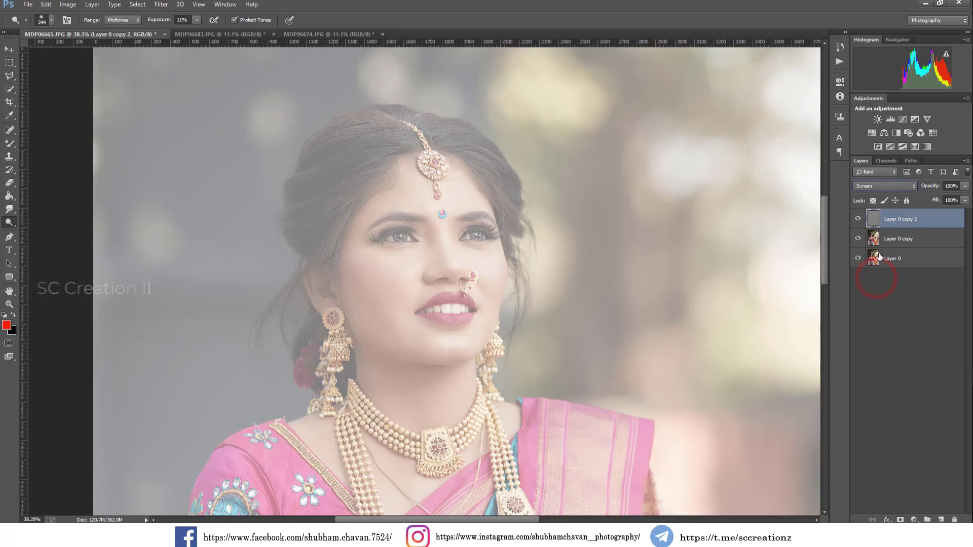
{"action": "left_click", "coordinate": [884, 187]}
{"action": "left_click", "coordinate": [864, 321]}
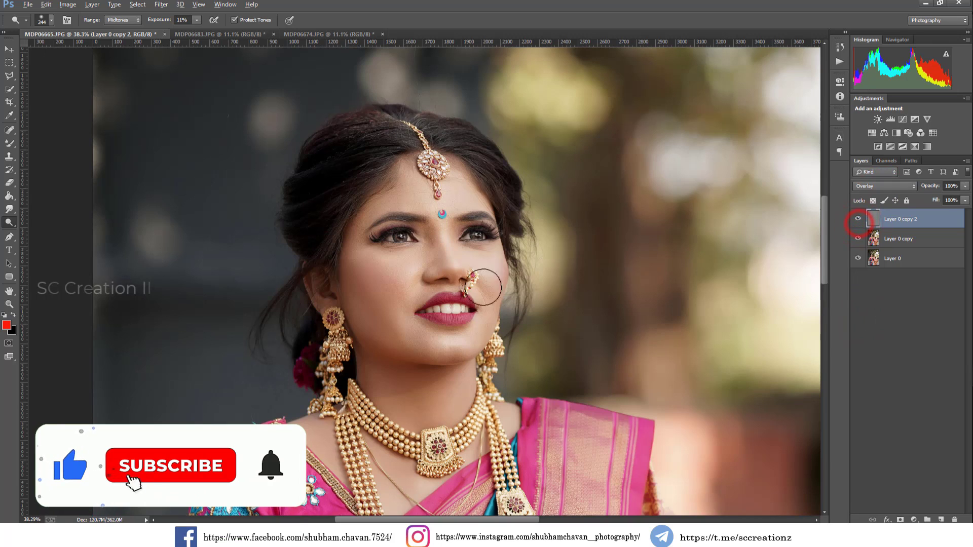
{"action": "scroll", "coordinate": [517, 281], "scroll_direction": "up", "scroll_amount": 2}
{"action": "left_click", "coordinate": [859, 221]}
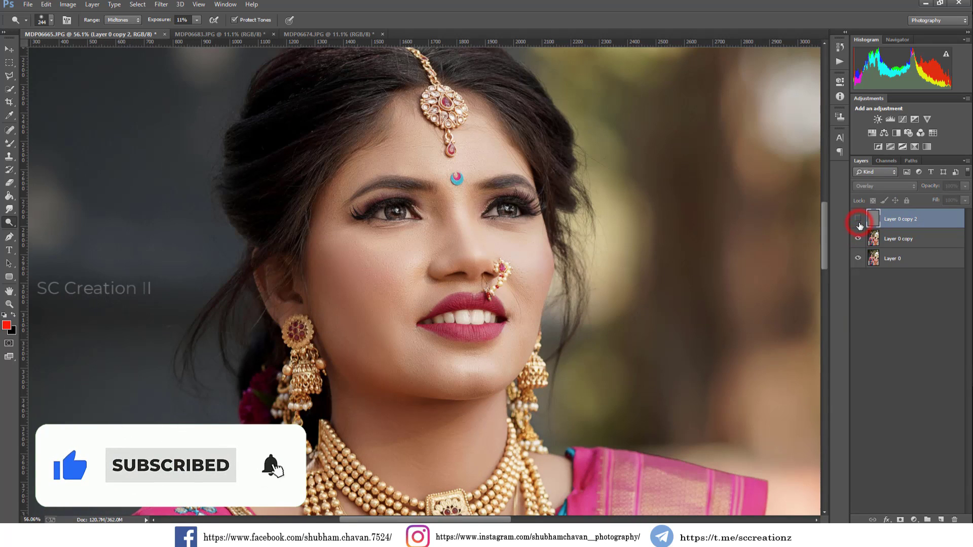
{"action": "left_click", "coordinate": [859, 222]}
{"action": "left_click", "coordinate": [859, 222]}
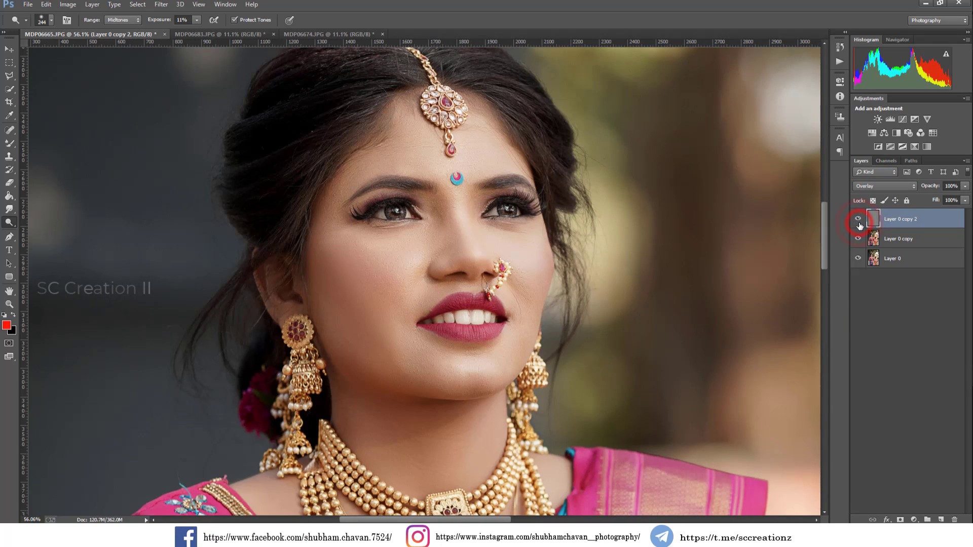
{"action": "left_click", "coordinate": [859, 222]}
{"action": "scroll", "coordinate": [478, 271], "scroll_direction": "down", "scroll_amount": 3}
{"action": "scroll", "coordinate": [476, 274], "scroll_direction": "down", "scroll_amount": 3}
{"action": "scroll", "coordinate": [475, 277], "scroll_direction": "down", "scroll_amount": 3}
Merge the sharpening layer into Layer 0 copy and dodge the upper arm and forearm
{"action": "scroll", "coordinate": [473, 281], "scroll_direction": "down", "scroll_amount": 2}
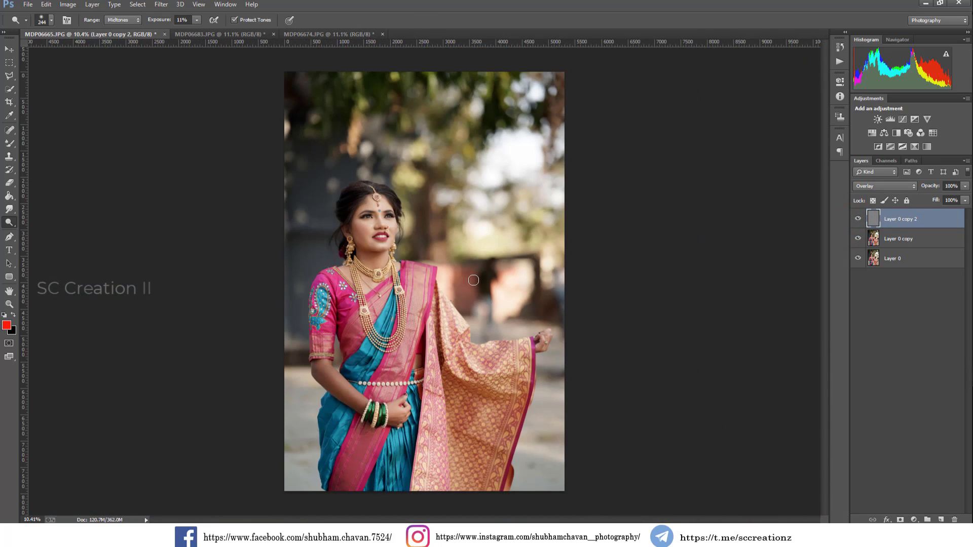
{"action": "scroll", "coordinate": [333, 411], "scroll_direction": "up", "scroll_amount": 2}
{"action": "scroll", "coordinate": [220, 343], "scroll_direction": "up", "scroll_amount": 2}
{"action": "scroll", "coordinate": [220, 343], "scroll_direction": "up", "scroll_amount": 1}
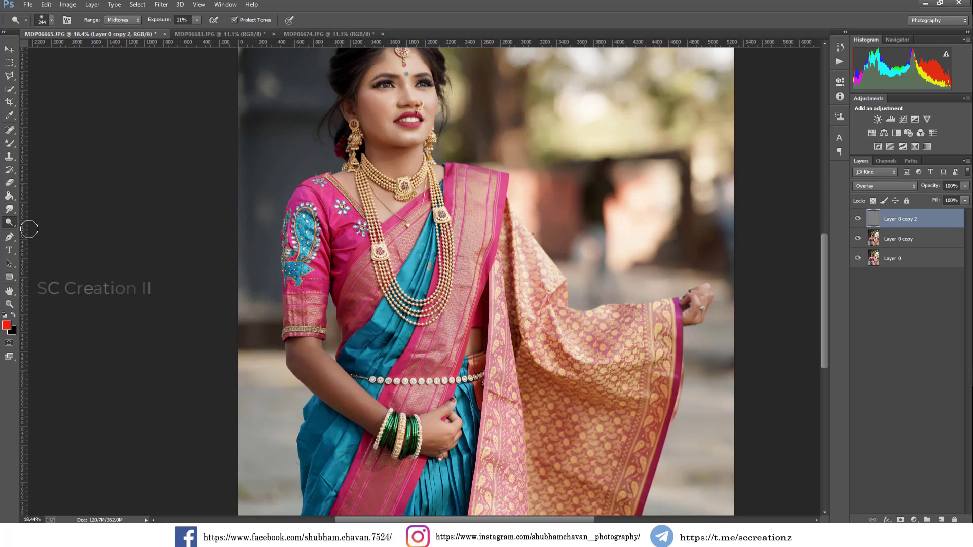
{"action": "right_click", "coordinate": [396, 356]}
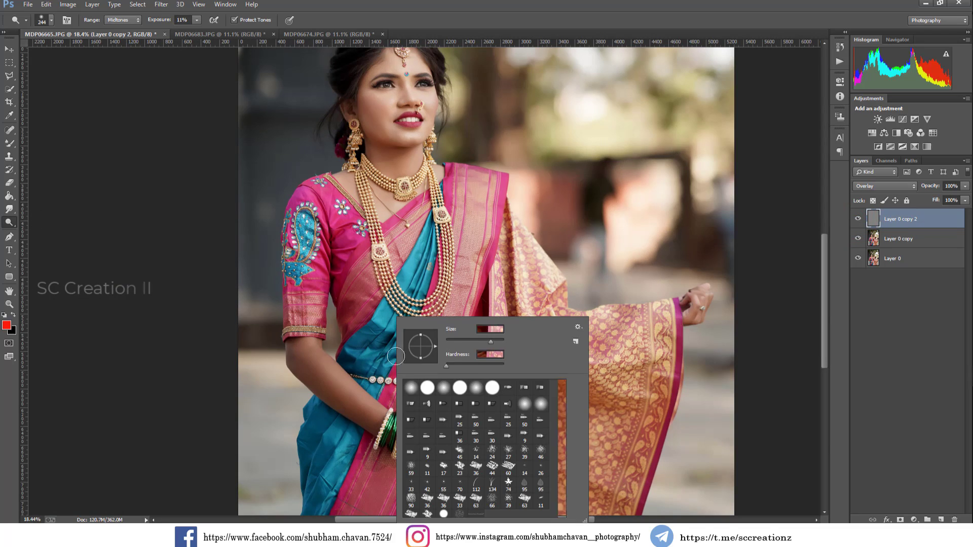
{"action": "right_click", "coordinate": [885, 237]}
{"action": "left_click", "coordinate": [836, 365]}
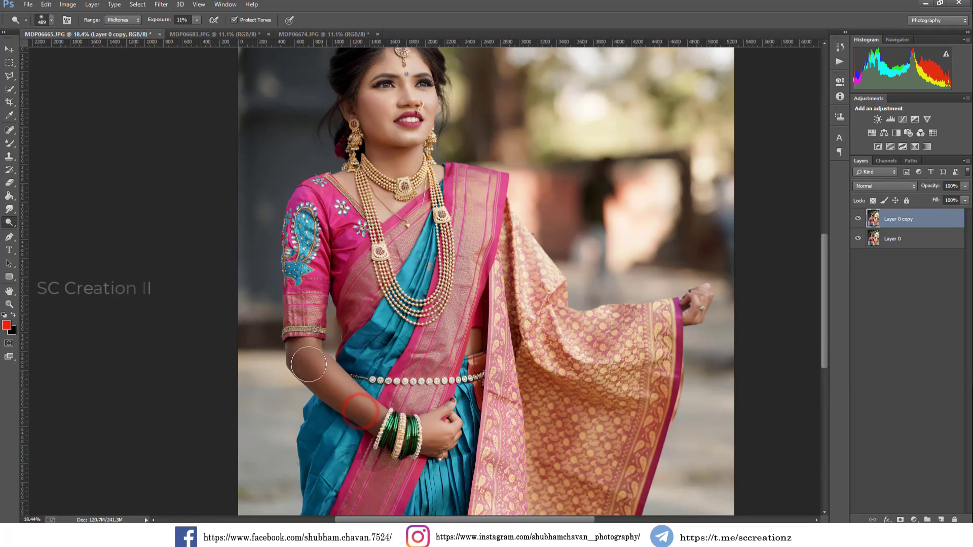
{"action": "left_click_drag", "start_coordinate": [316, 376], "coordinate": [303, 362]}
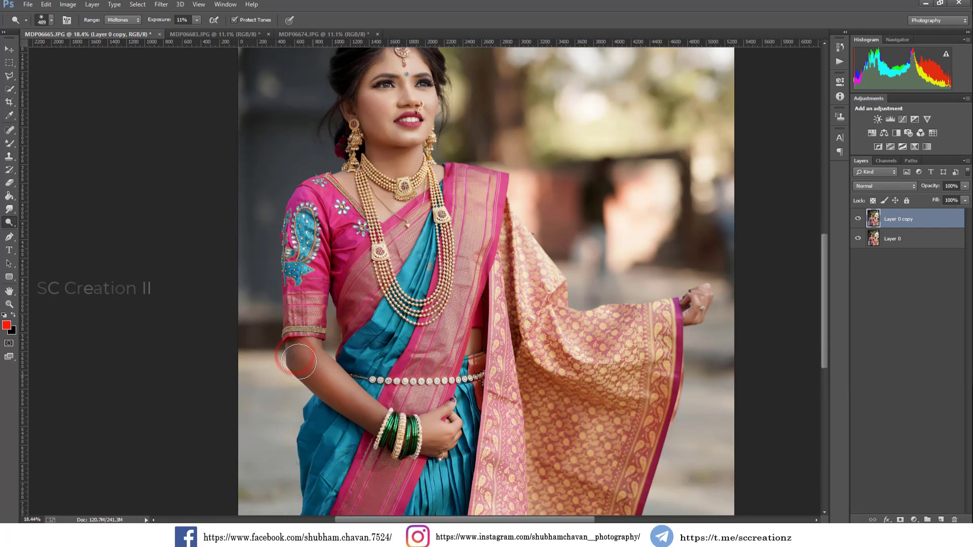
{"action": "left_click_drag", "start_coordinate": [358, 400], "coordinate": [340, 404]}
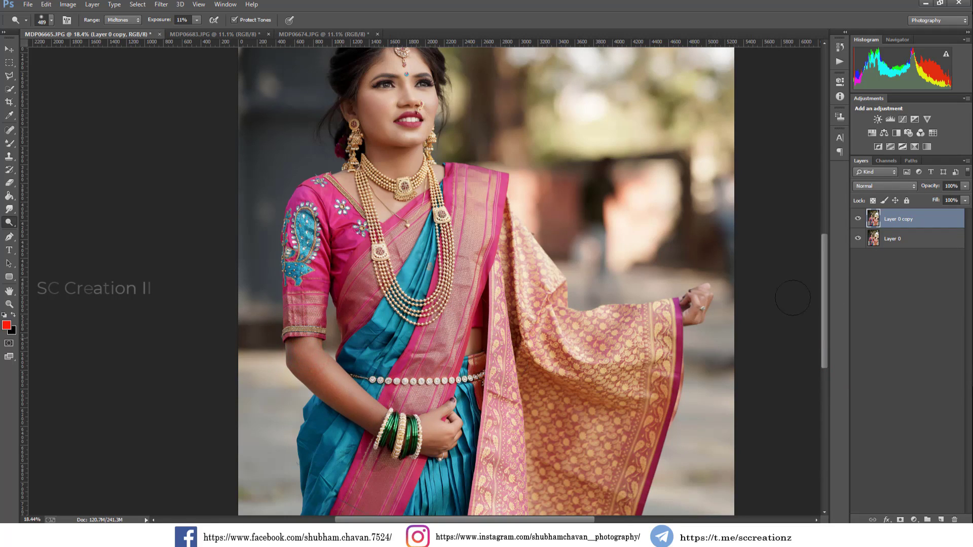
Duplicate Layer 0 copy as Layer 0 copy 2
{"action": "right_click", "coordinate": [925, 223]}
{"action": "left_click", "coordinate": [810, 148]}
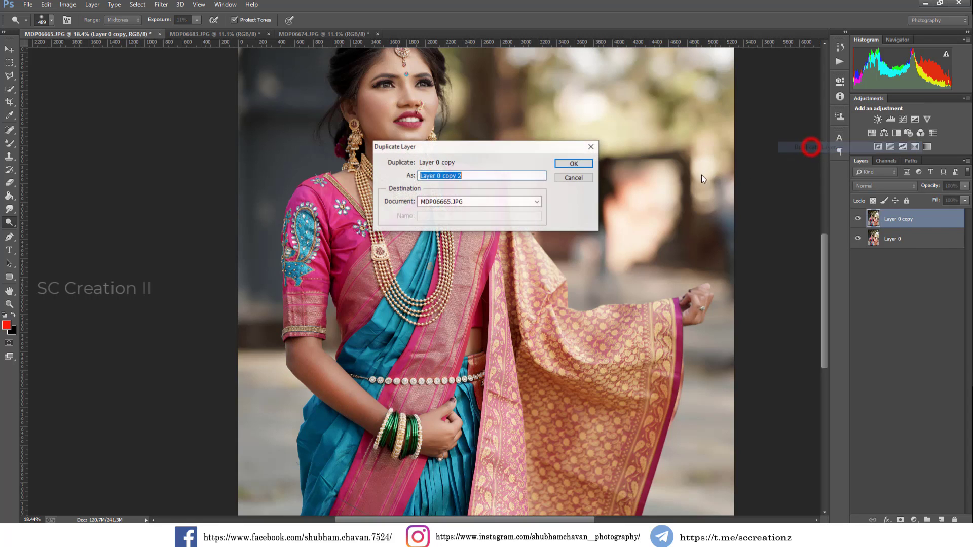
{"action": "left_click", "coordinate": [566, 167]}
{"action": "scroll", "coordinate": [449, 436], "scroll_direction": "up", "scroll_amount": 3, "text": "alt"}
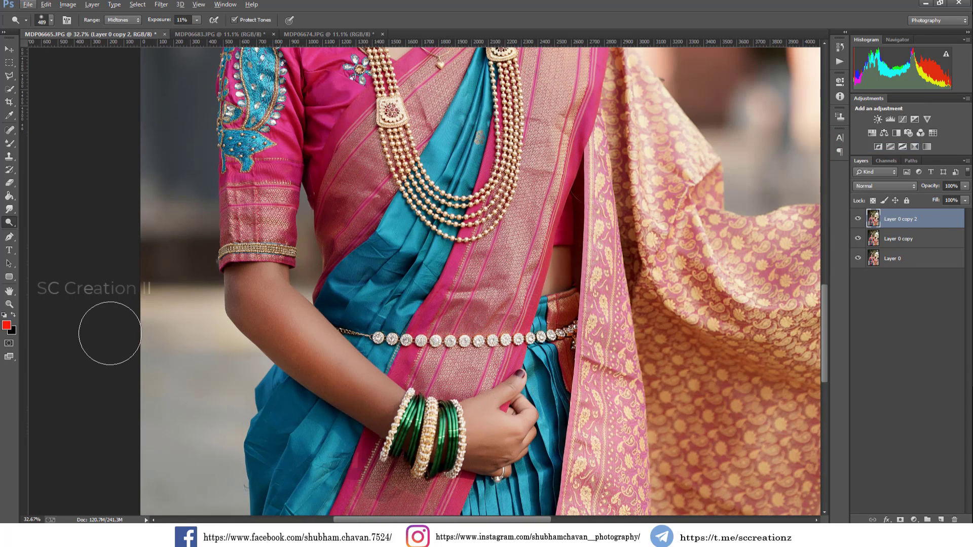
Smooth the forearm skin with the Mixer Brush at size 400
{"action": "left_click_drag", "start_coordinate": [5, 145], "coordinate": [27, 166]}
{"action": "left_click", "coordinate": [371, 380], "text": "alt"}
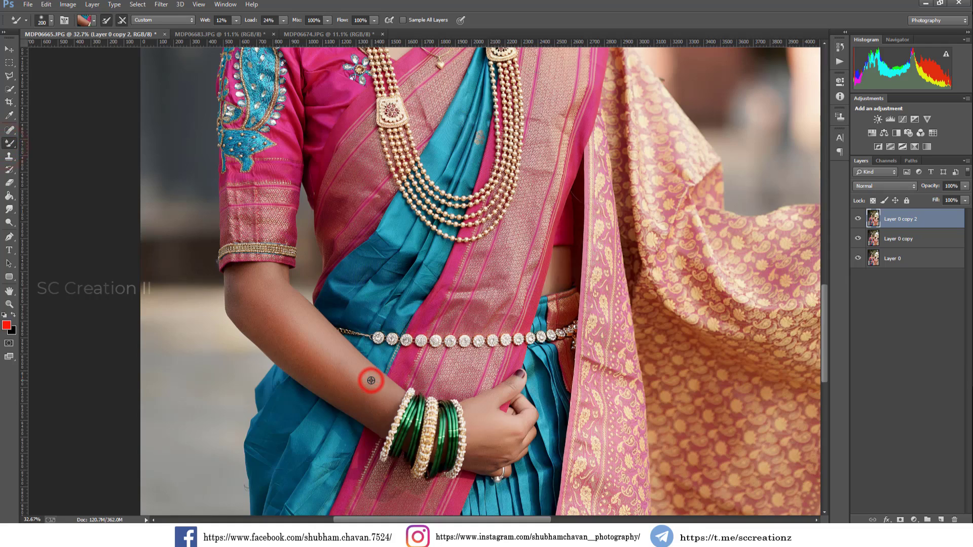
{"action": "key", "text": "bracketright"}
{"action": "key", "text": "bracketright"}
{"action": "key", "text": "bracketright"}
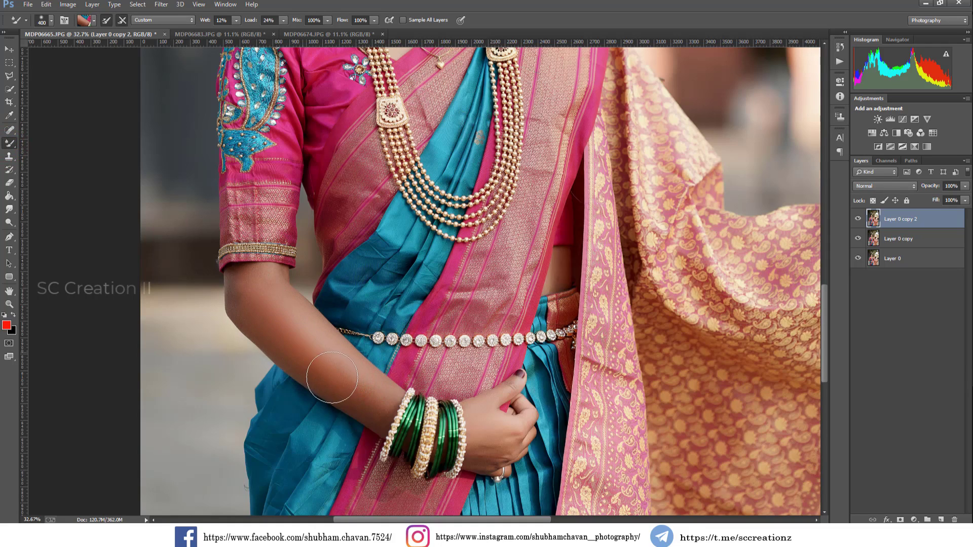
{"action": "mouse_move", "coordinate": [356, 381]}
{"action": "left_mouse_down"}
{"action": "mouse_move", "coordinate": [309, 367]}
{"action": "mouse_move", "coordinate": [250, 299]}
{"action": "left_mouse_up"}
Dodge the forearm and upper arm midtones, then compare the full photo before and after
{"action": "left_click", "coordinate": [10, 222]}
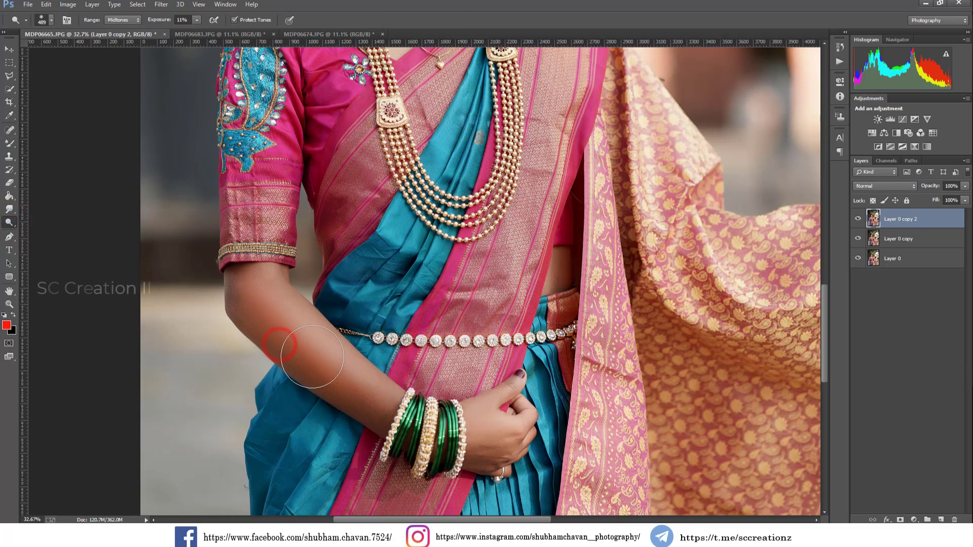
{"action": "mouse_move", "coordinate": [382, 398]}
{"action": "left_mouse_down"}
{"action": "mouse_move", "coordinate": [361, 403]}
{"action": "mouse_move", "coordinate": [348, 391]}
{"action": "left_mouse_up"}
{"action": "left_click_drag", "start_coordinate": [242, 298], "coordinate": [247, 310]}
{"action": "key", "text": "ctrl+0"}
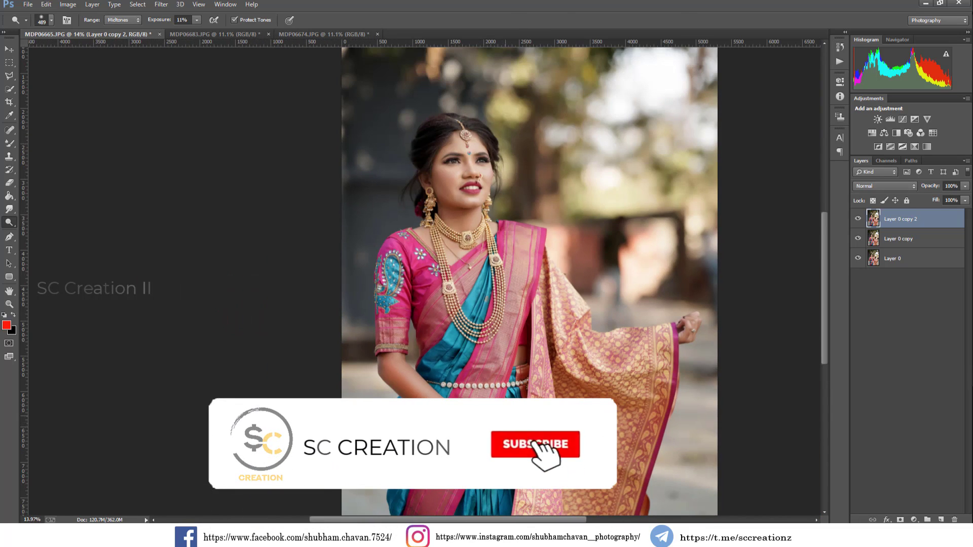
{"action": "scroll", "coordinate": [424, 282], "scroll_direction": "down", "scroll_amount": 2}
{"action": "left_click", "coordinate": [858, 219]}
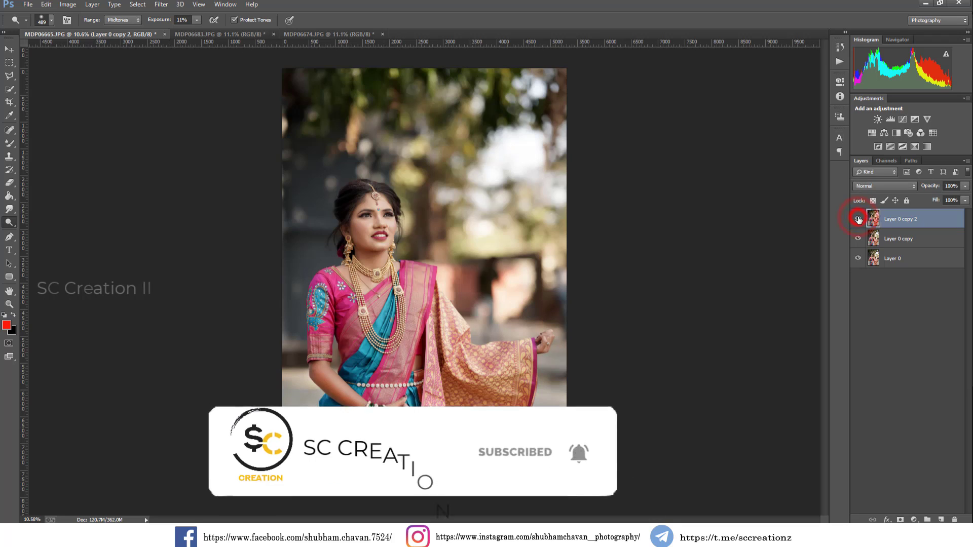
{"action": "left_click_drag", "start_coordinate": [313, 378], "coordinate": [349, 373]}
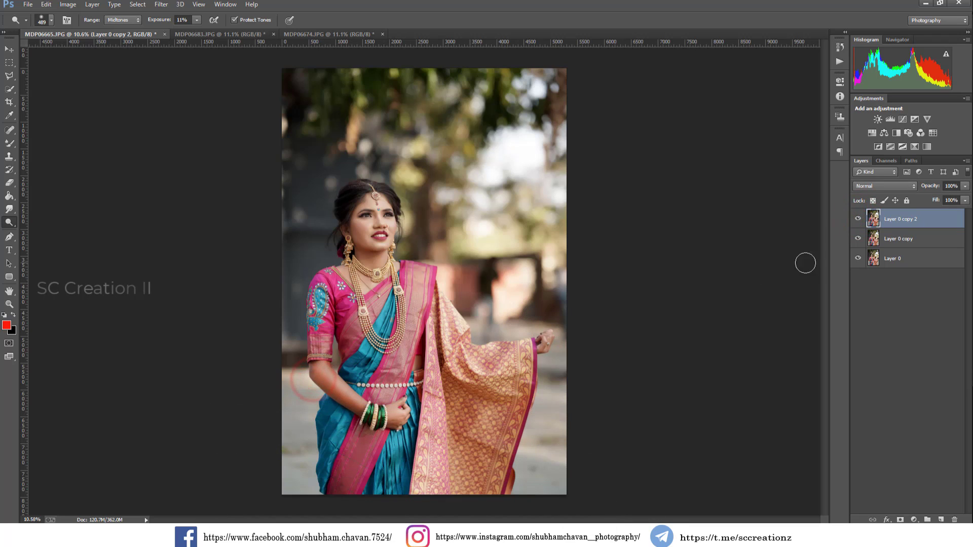
Merge the top layer down, then duplicate the merged layer as 'Color grading'
{"action": "right_click", "coordinate": [937, 223]}
{"action": "left_click", "coordinate": [823, 365]}
{"action": "right_click", "coordinate": [917, 221]}
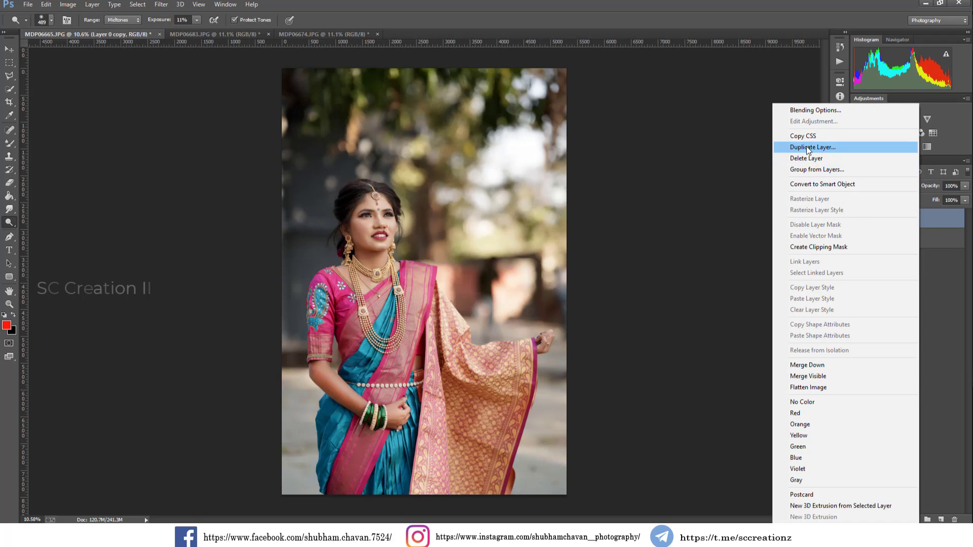
{"action": "left_click", "coordinate": [807, 147]}
{"action": "type", "text": "Co"}
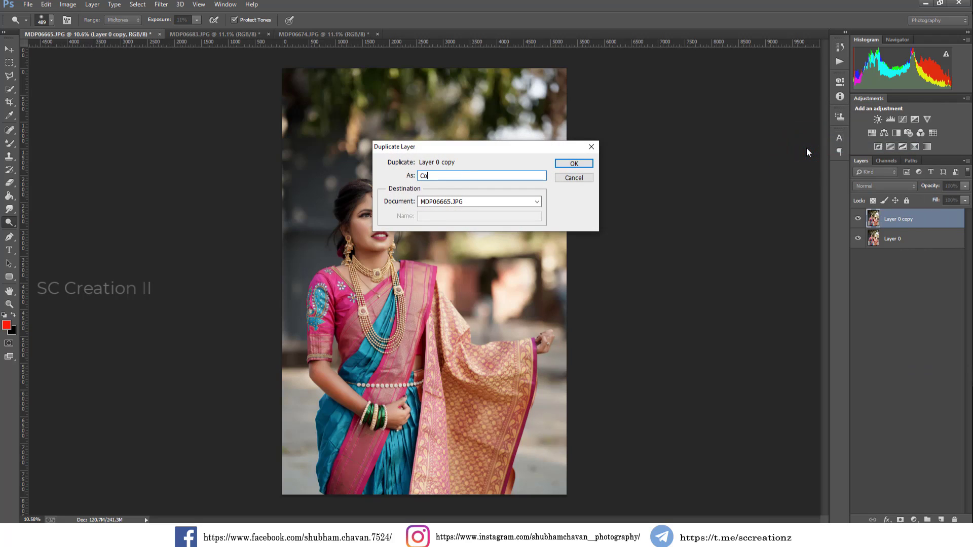
{"action": "type", "text": "lor grad"}
{"action": "type", "text": "ing"}
{"action": "key", "text": "Return"}
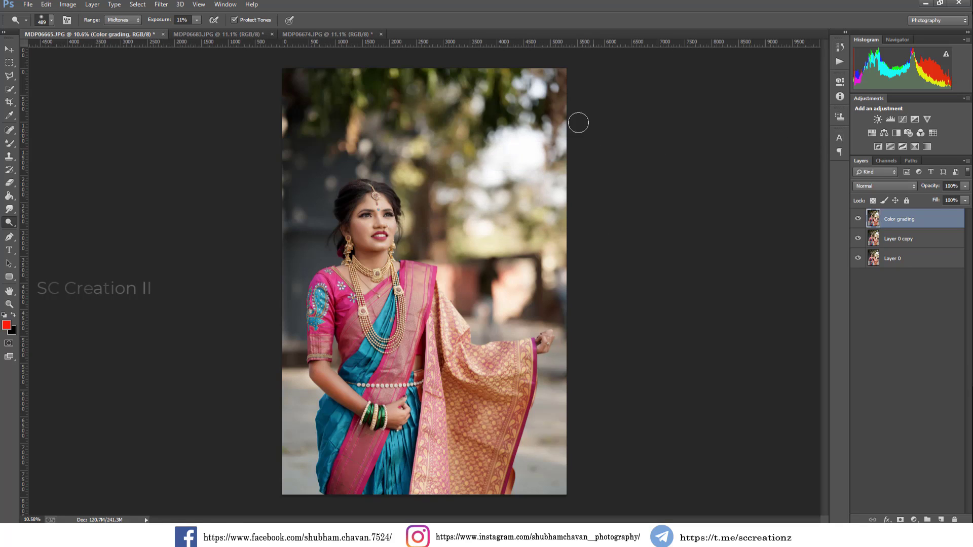
{"action": "left_click", "coordinate": [161, 5]}
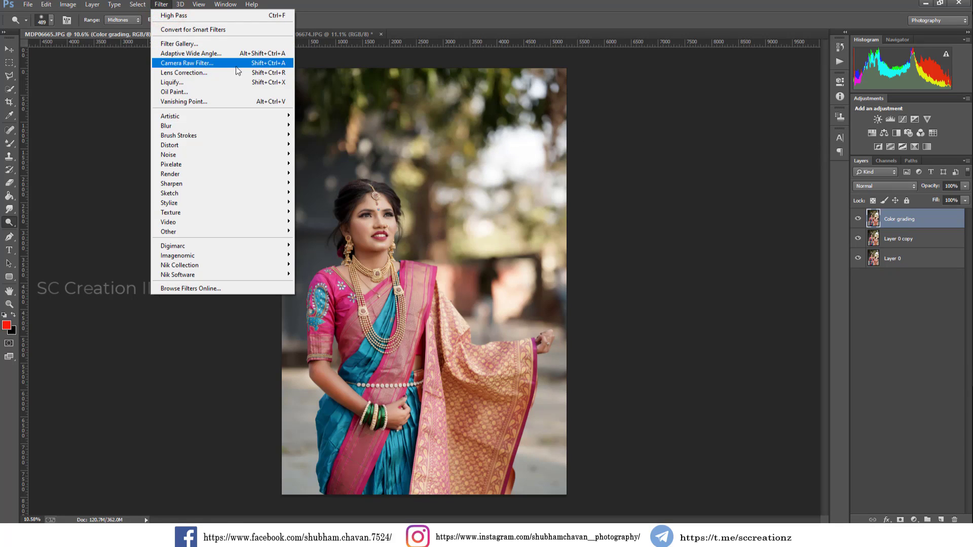
Set Camera Raw Basic to Contrast +7, Highlights -40, Shadows +28, Whites -19, Blacks -50, Clarity +10
{"action": "left_click", "coordinate": [222, 64]}
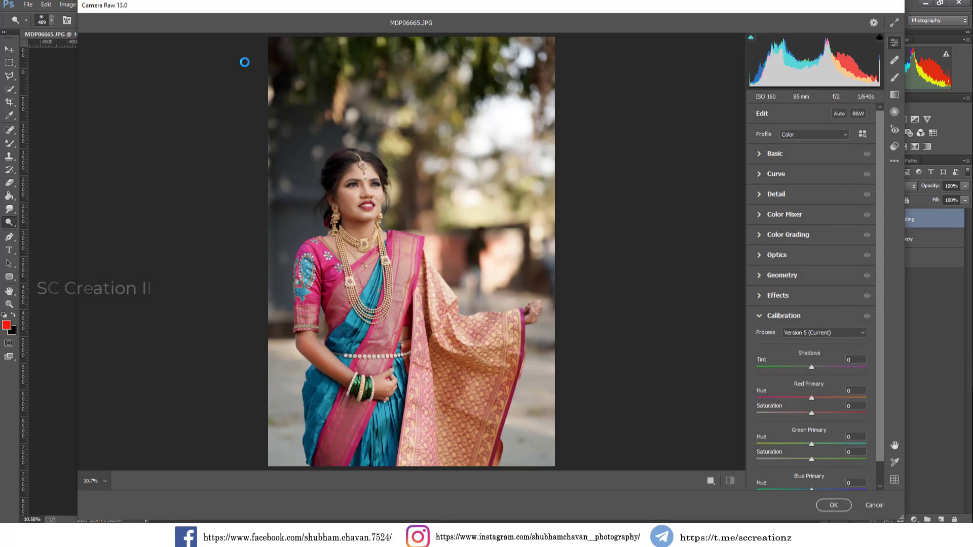
{"action": "left_click", "coordinate": [767, 155]}
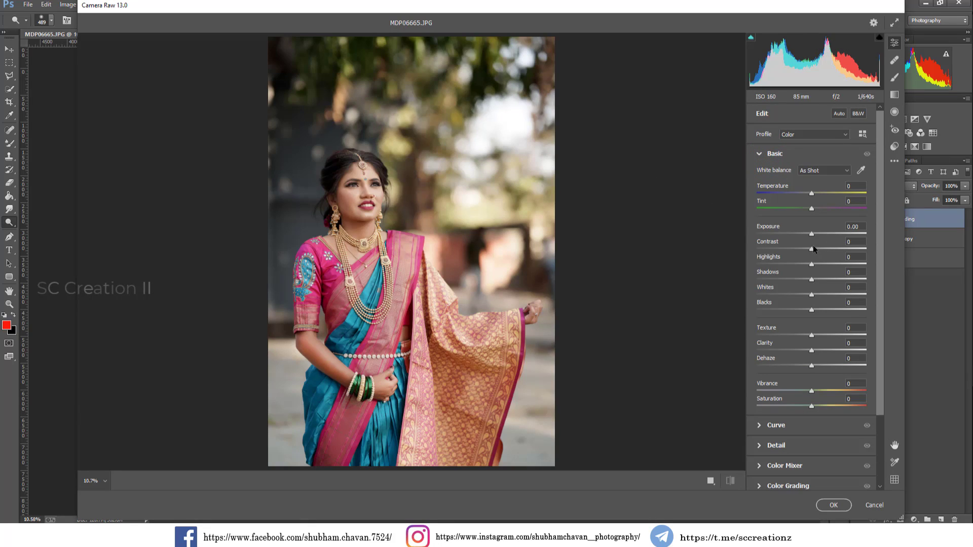
{"action": "left_click_drag", "start_coordinate": [811, 249], "coordinate": [806, 265]}
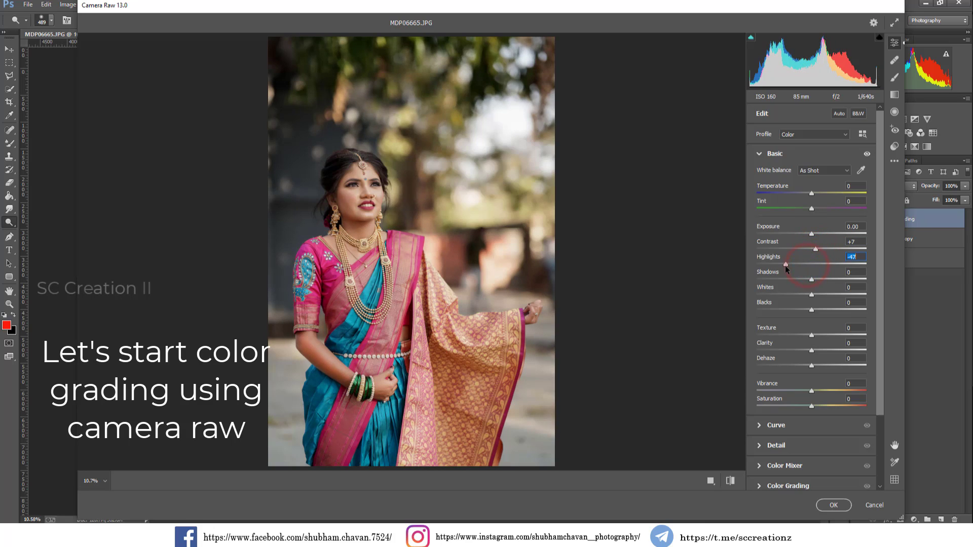
{"action": "left_click_drag", "start_coordinate": [785, 266], "coordinate": [826, 279]}
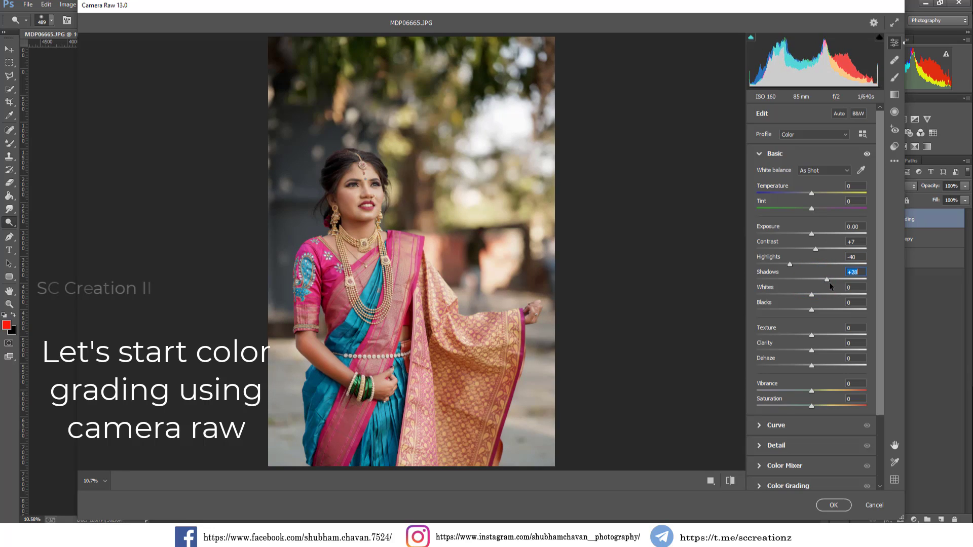
{"action": "left_click_drag", "start_coordinate": [811, 294], "coordinate": [800, 295]}
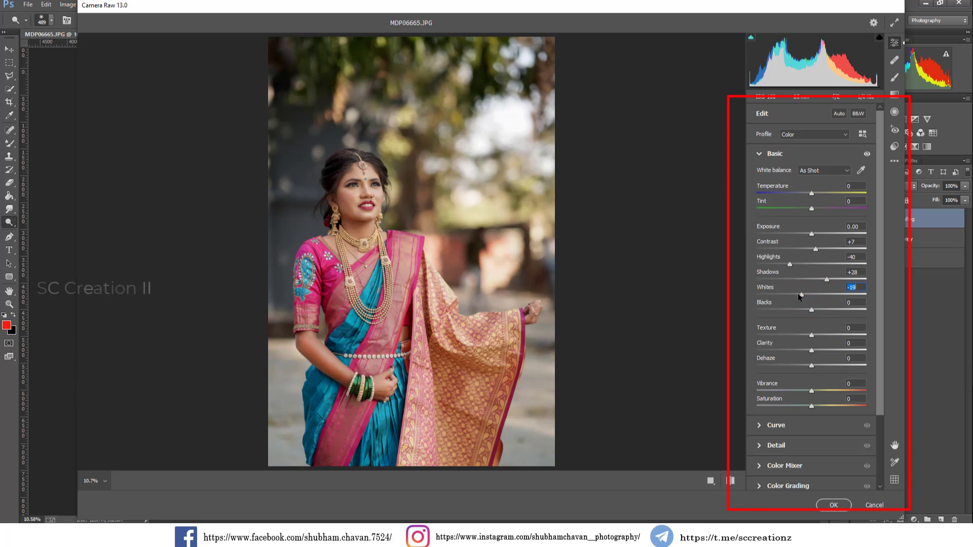
{"action": "left_click_drag", "start_coordinate": [790, 310], "coordinate": [784, 312]}
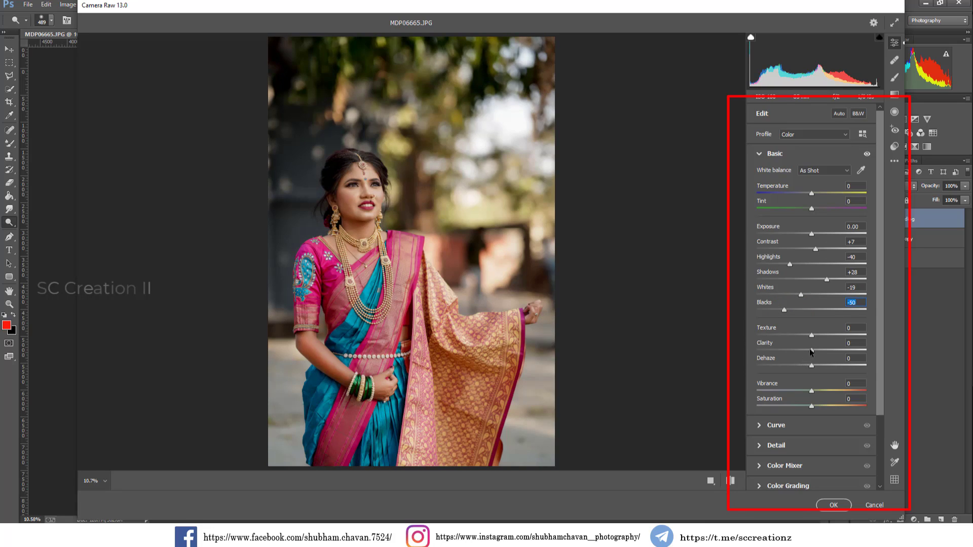
{"action": "left_click_drag", "start_coordinate": [811, 350], "coordinate": [817, 351]}
{"action": "left_click_drag", "start_coordinate": [350, 188], "coordinate": [383, 221]}
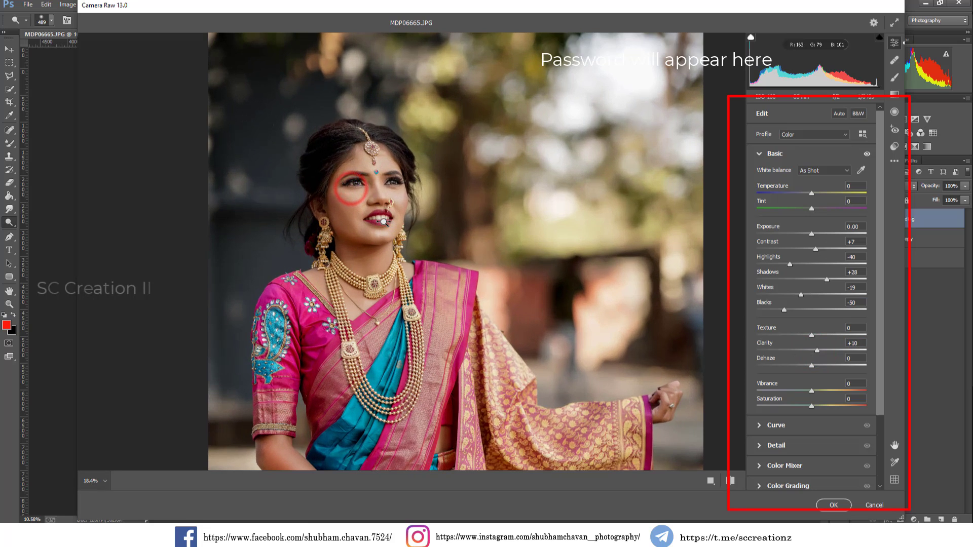
{"action": "key", "text": "ctrl+0"}
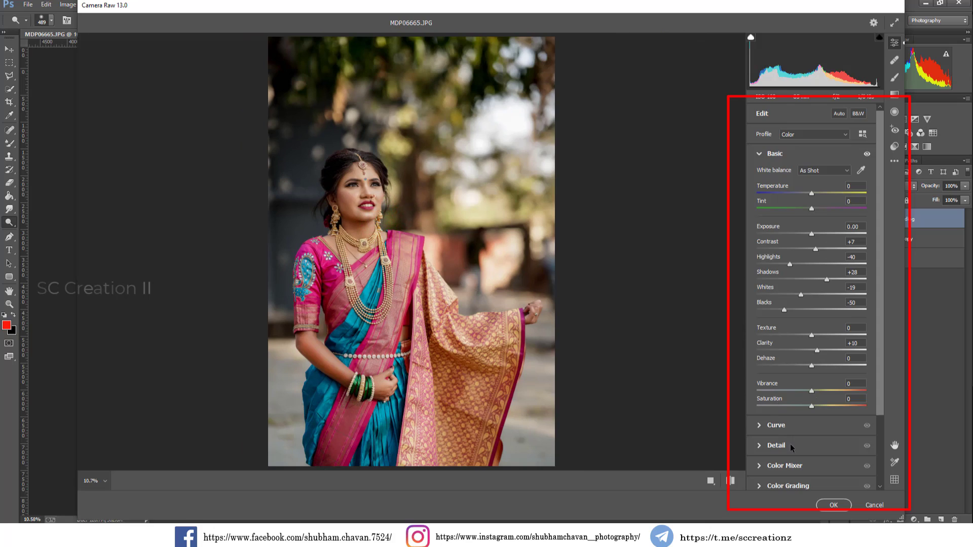
Set the parametric tone curve to Lights +5, Darks +18, Shadows -10
{"action": "left_click", "coordinate": [764, 156]}
{"action": "left_click", "coordinate": [761, 175]}
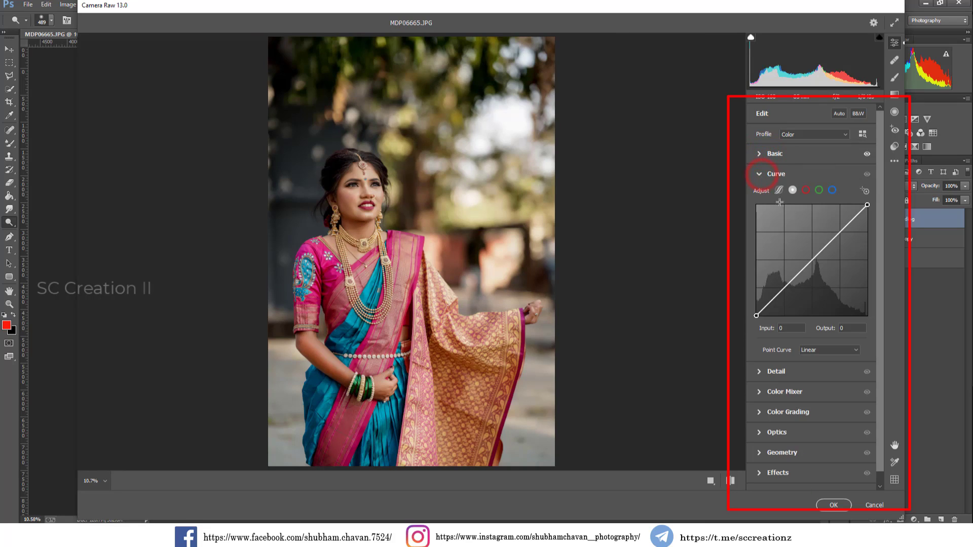
{"action": "left_click", "coordinate": [779, 190]}
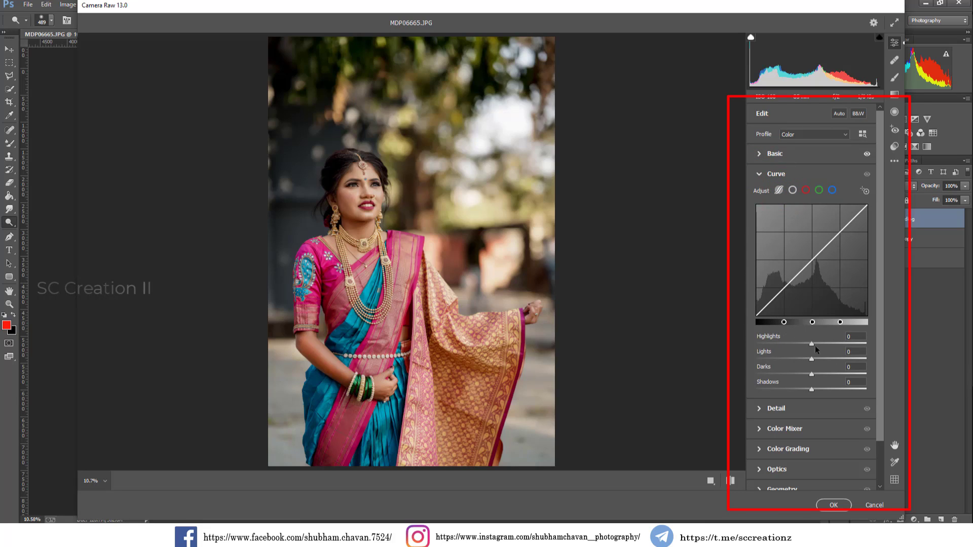
{"action": "mouse_move", "coordinate": [811, 359]}
{"action": "left_mouse_down"}
{"action": "mouse_move", "coordinate": [825, 378]}
{"action": "mouse_move", "coordinate": [804, 390]}
{"action": "left_mouse_up"}
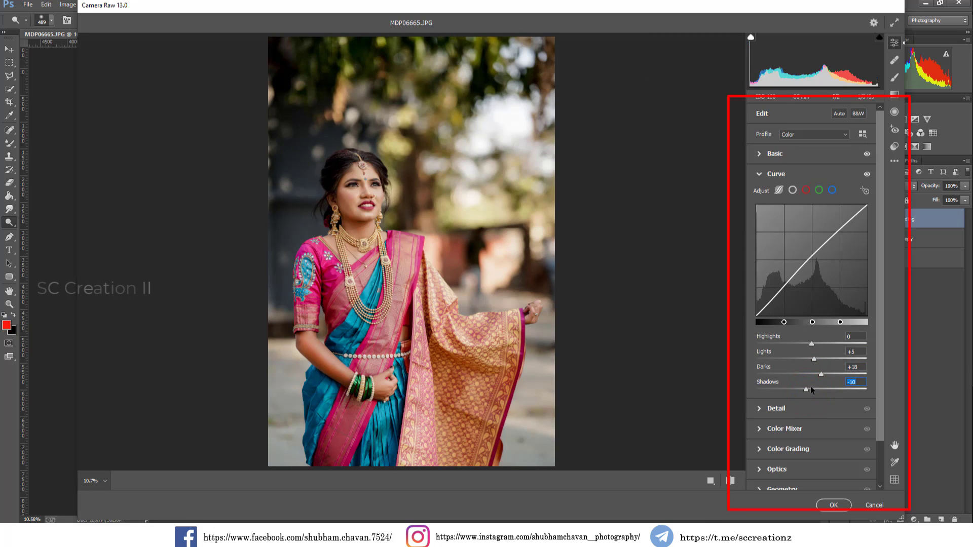
Raise the Blue channel point curve's black point to output 14
{"action": "left_click", "coordinate": [794, 190]}
{"action": "left_click", "coordinate": [833, 190]}
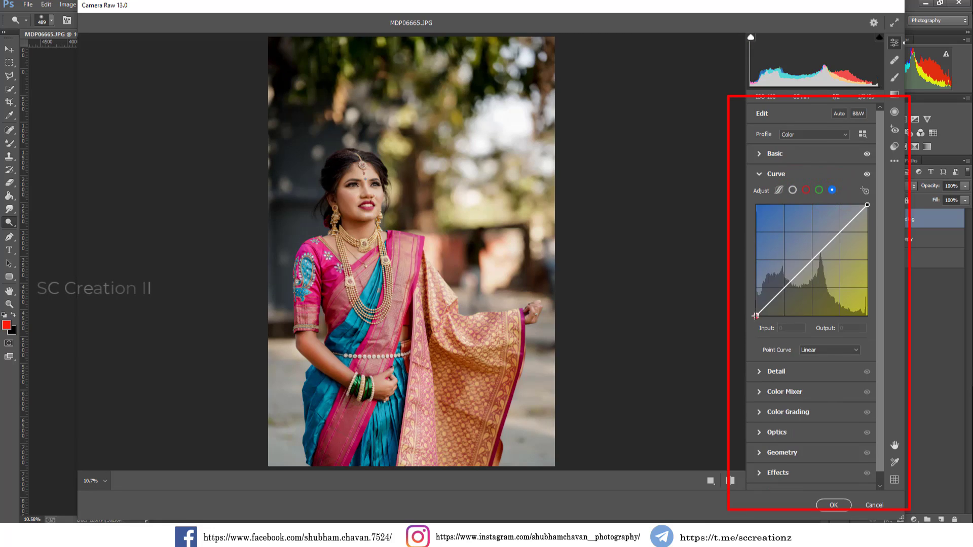
{"action": "left_click_drag", "start_coordinate": [756, 316], "coordinate": [756, 311]}
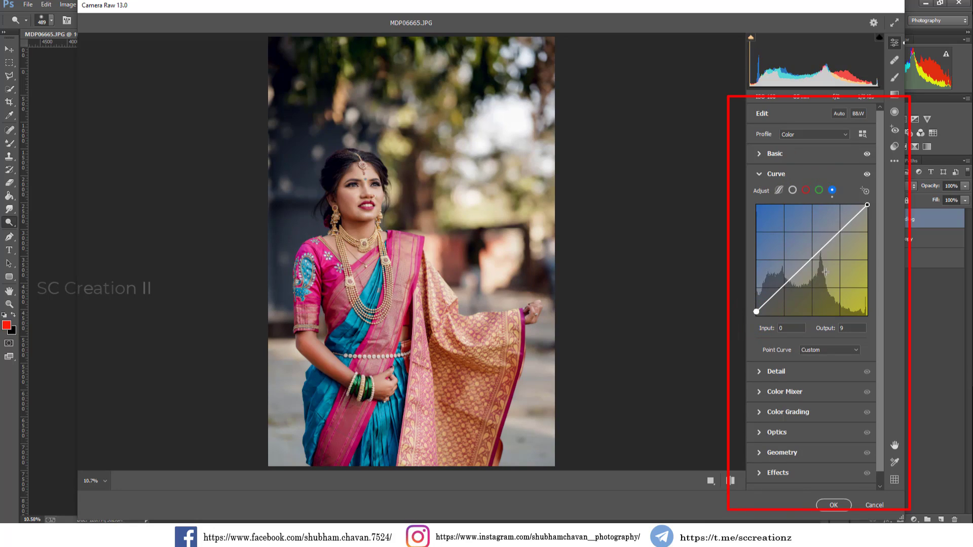
{"action": "left_click", "coordinate": [811, 260]}
{"action": "left_click_drag", "start_coordinate": [756, 312], "coordinate": [756, 310]}
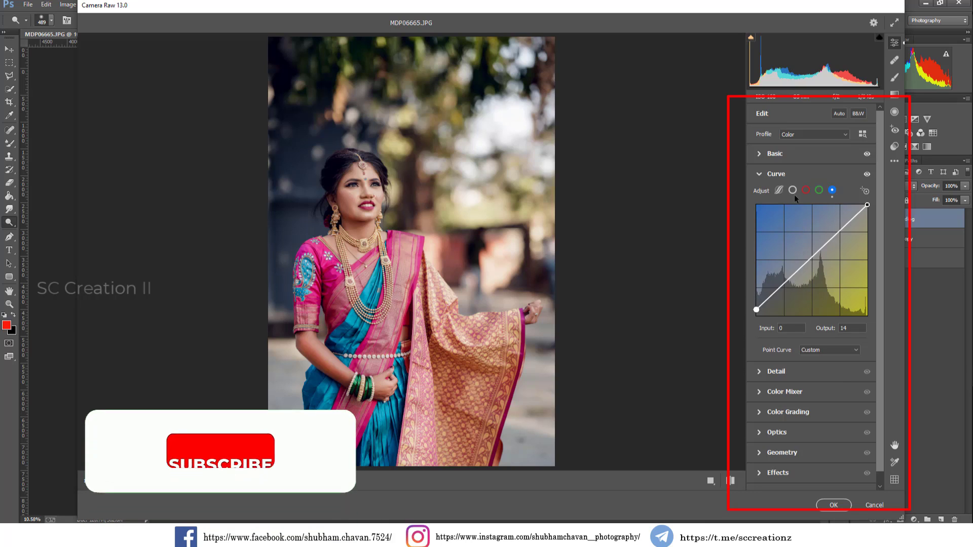
Shift the Color Mixer HSL hues to Yellows -34, Greens -100 and Aquas -100
{"action": "left_click", "coordinate": [772, 174]}
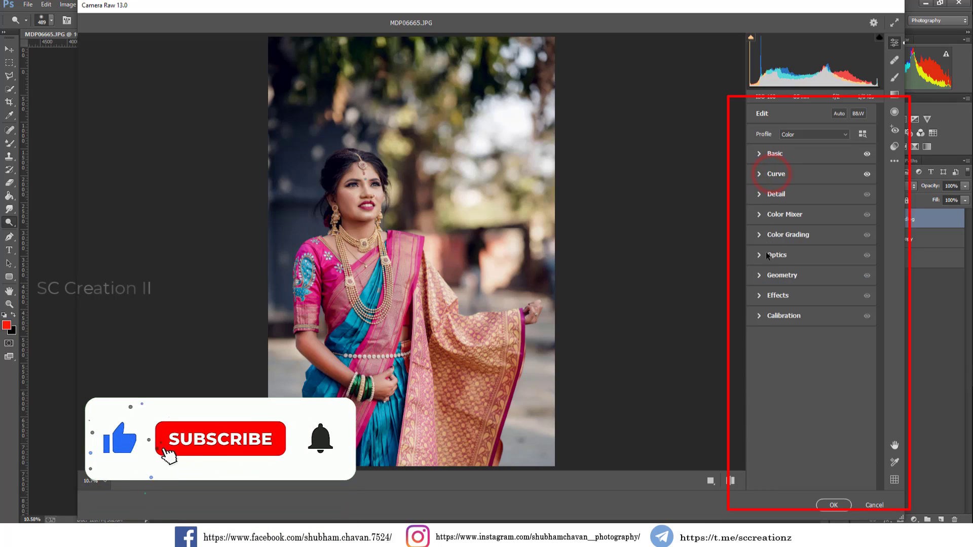
{"action": "left_click", "coordinate": [774, 214]}
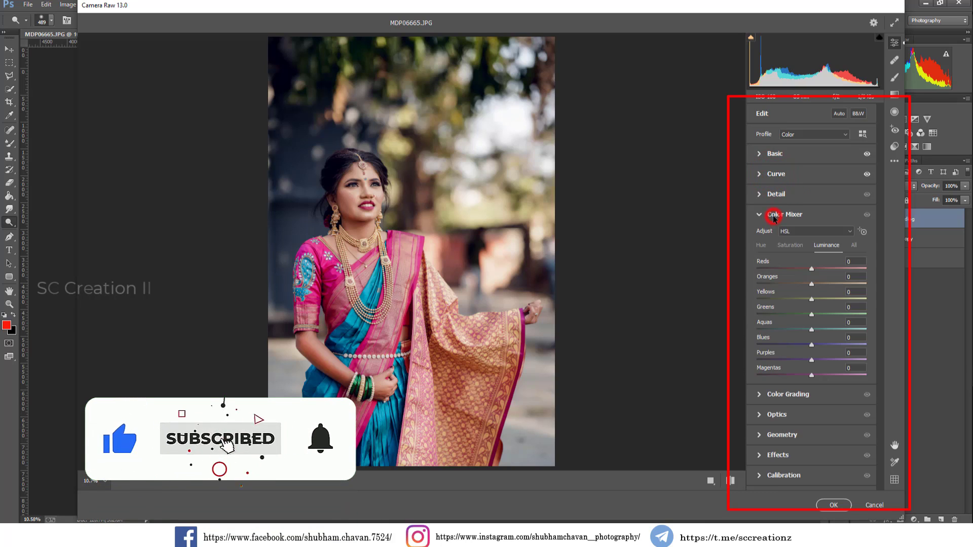
{"action": "left_click", "coordinate": [762, 245]}
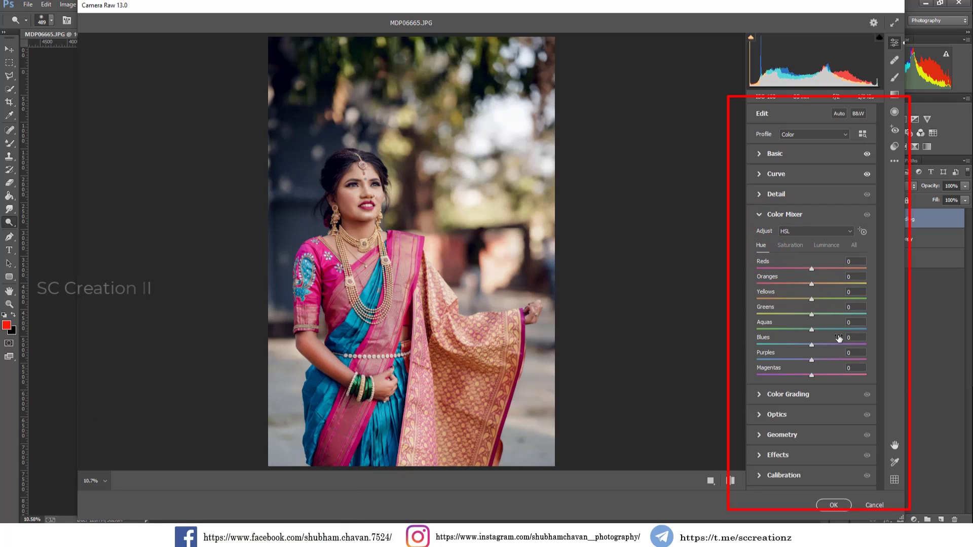
{"action": "left_click_drag", "start_coordinate": [812, 300], "coordinate": [797, 301]}
{"action": "left_click_drag", "start_coordinate": [811, 314], "coordinate": [750, 315]}
{"action": "left_click_drag", "start_coordinate": [811, 330], "coordinate": [755, 332]}
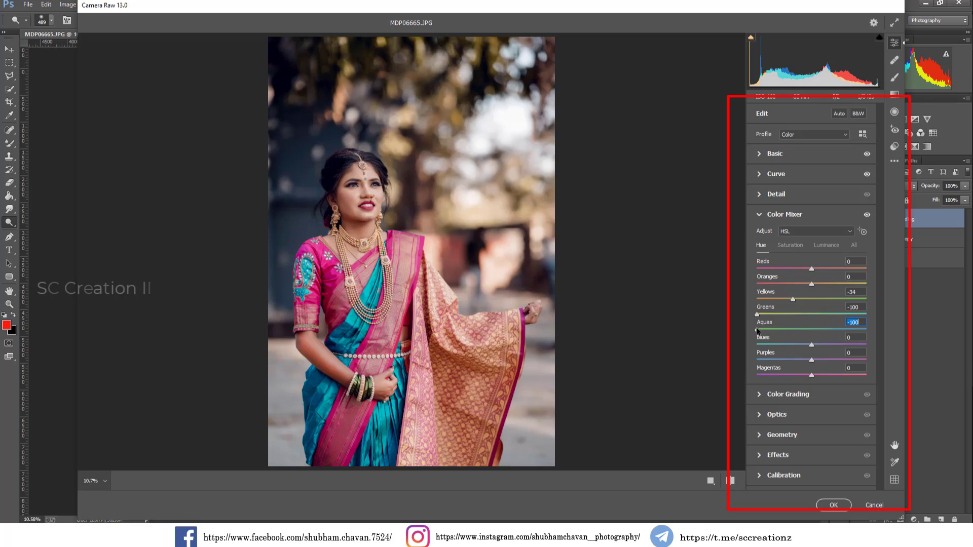
Set HSL Saturation to Reds -6, Oranges -13, Yellows -18, Greens +30, Aquas +41, Blues +18
{"action": "left_click", "coordinate": [792, 247]}
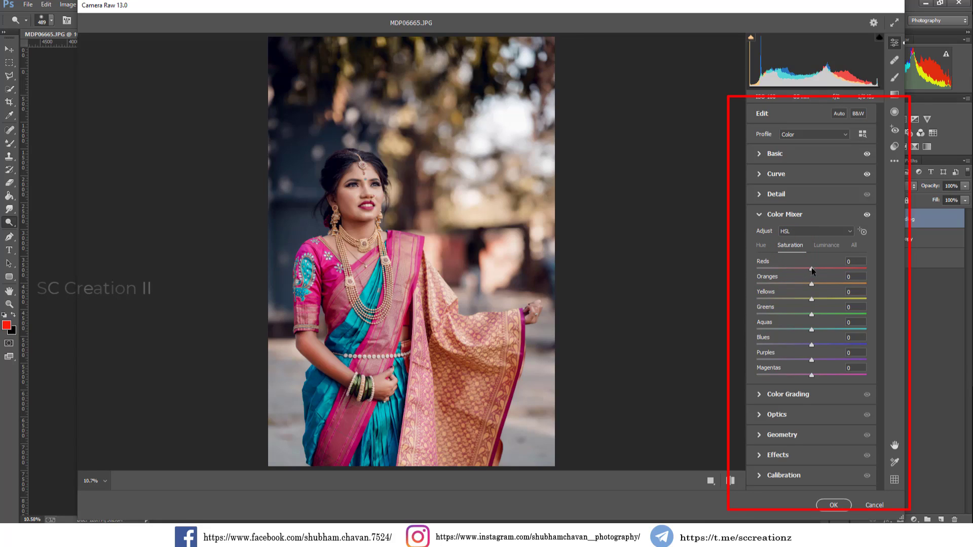
{"action": "left_click_drag", "start_coordinate": [811, 269], "coordinate": [804, 288]}
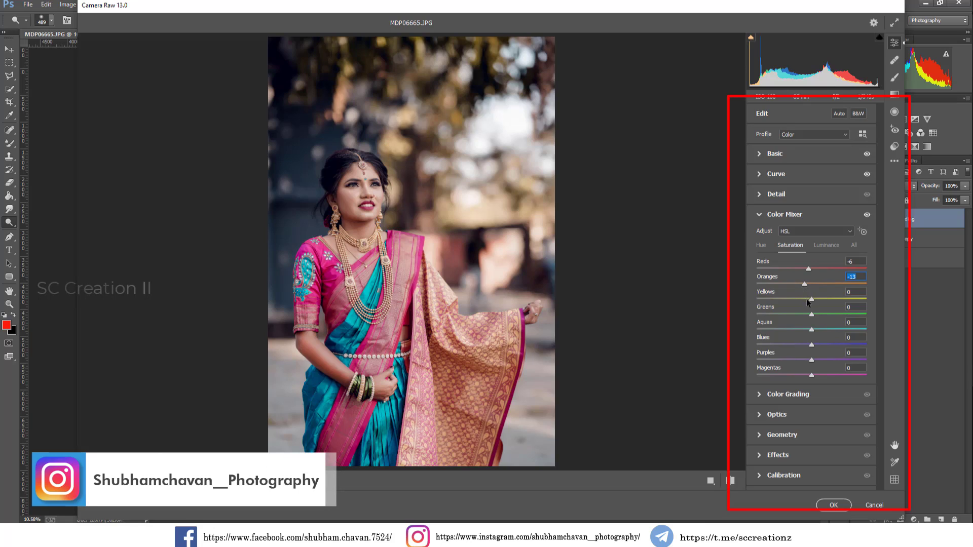
{"action": "mouse_move", "coordinate": [807, 303]}
{"action": "left_mouse_down"}
{"action": "mouse_move", "coordinate": [789, 303]}
{"action": "mouse_move", "coordinate": [827, 302]}
{"action": "mouse_move", "coordinate": [805, 300]}
{"action": "mouse_move", "coordinate": [814, 316]}
{"action": "mouse_move", "coordinate": [827, 315]}
{"action": "left_mouse_up"}
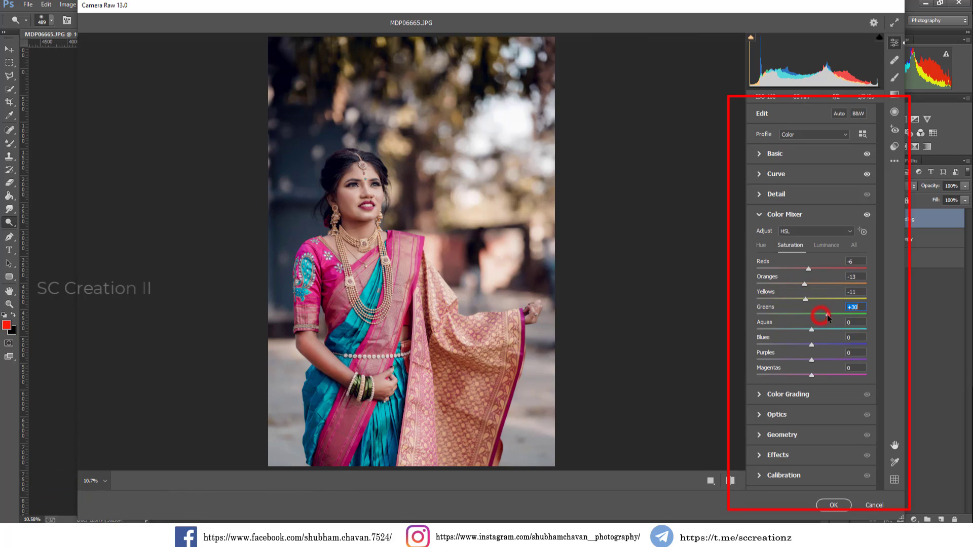
{"action": "left_click", "coordinate": [802, 299]}
{"action": "left_click", "coordinate": [817, 344]}
{"action": "left_click_drag", "start_coordinate": [817, 344], "coordinate": [821, 345]}
Set HSL Luminance to Reds +5, Oranges +17, Yellows -12, Greens -39, Aquas +18, Blues +13
{"action": "left_click", "coordinate": [819, 248]}
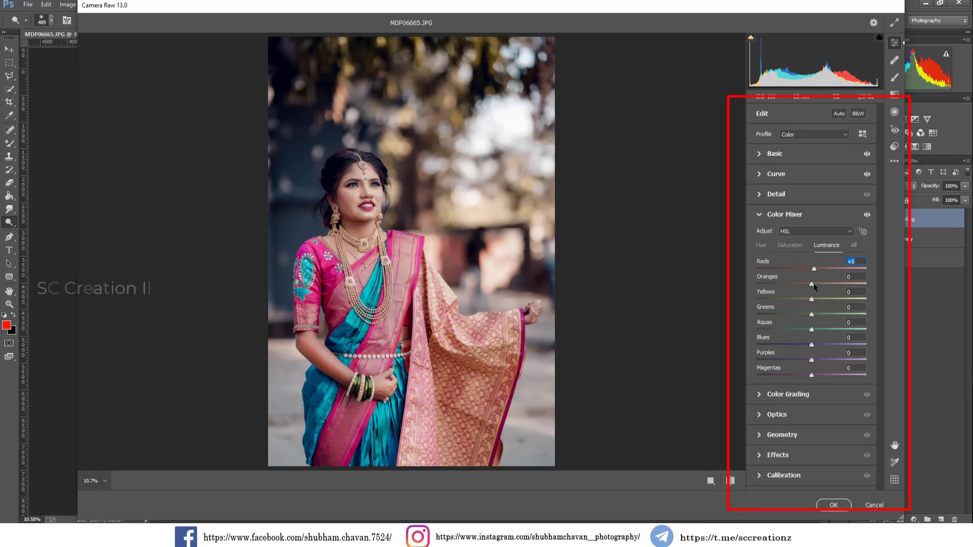
{"action": "left_click_drag", "start_coordinate": [813, 284], "coordinate": [820, 285]}
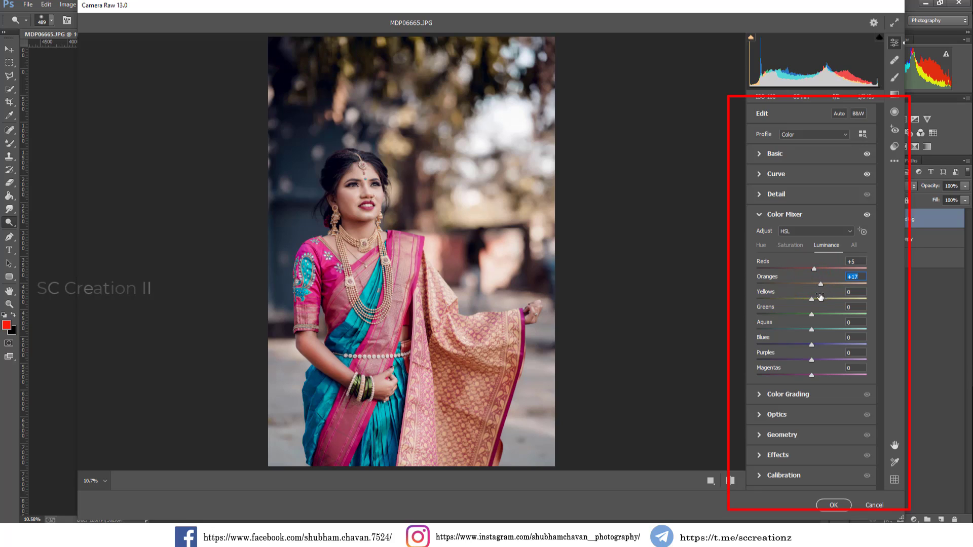
{"action": "mouse_move", "coordinate": [809, 313]}
{"action": "left_mouse_down"}
{"action": "mouse_move", "coordinate": [789, 315]}
{"action": "mouse_move", "coordinate": [799, 300]}
{"action": "left_mouse_up"}
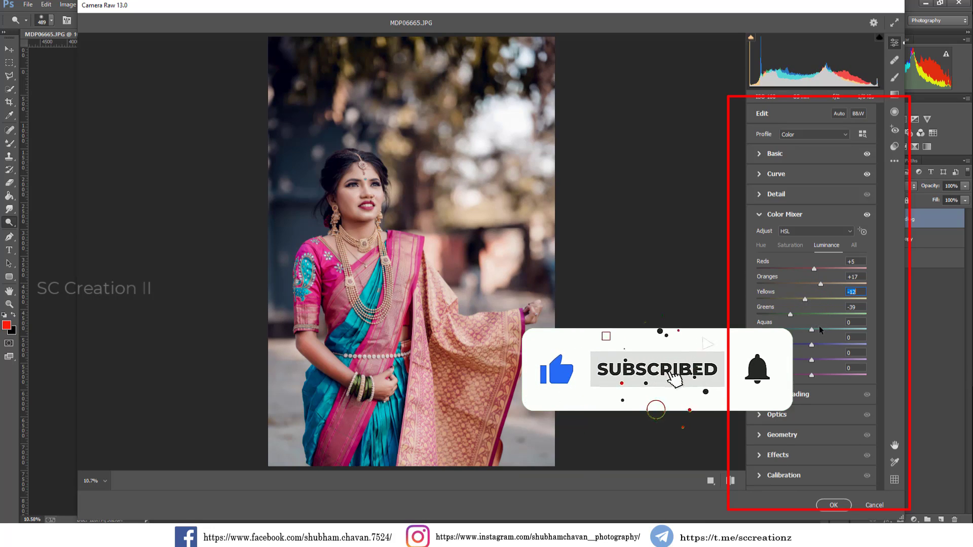
{"action": "left_click", "coordinate": [820, 330]}
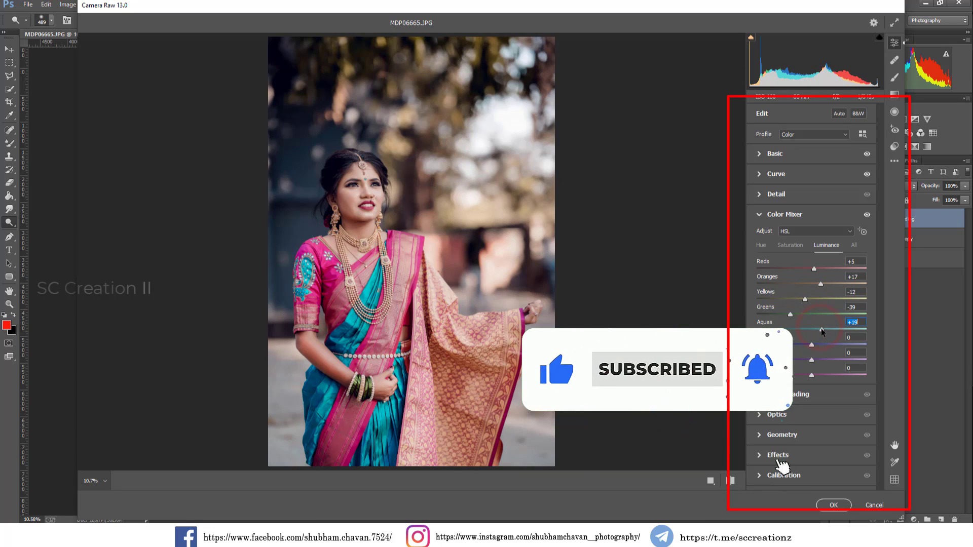
{"action": "left_click_drag", "start_coordinate": [814, 345], "coordinate": [819, 345]}
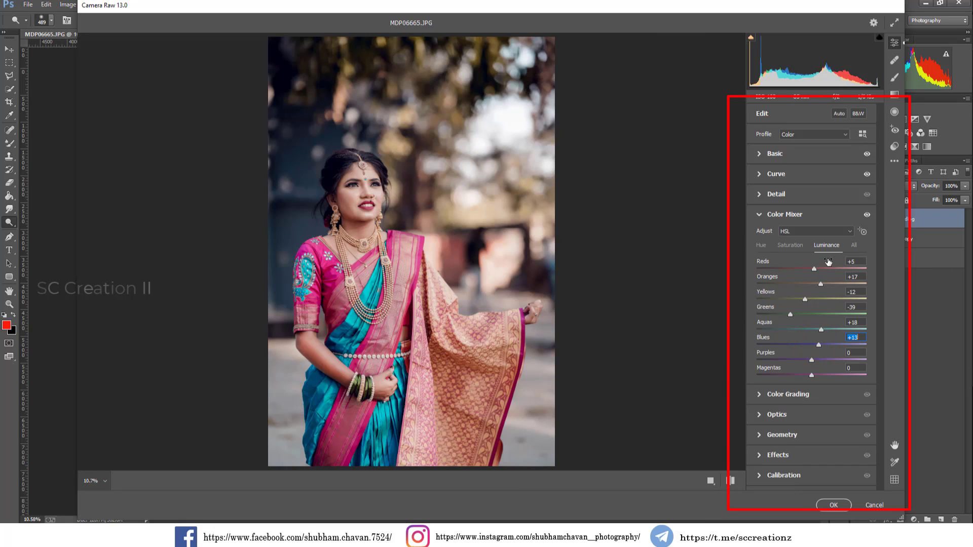
Tint Color Grading highlights with Hue 60, Saturation 16, Luminance -7 and Blending 100
{"action": "left_click", "coordinate": [767, 216]}
{"action": "left_click", "coordinate": [765, 235]}
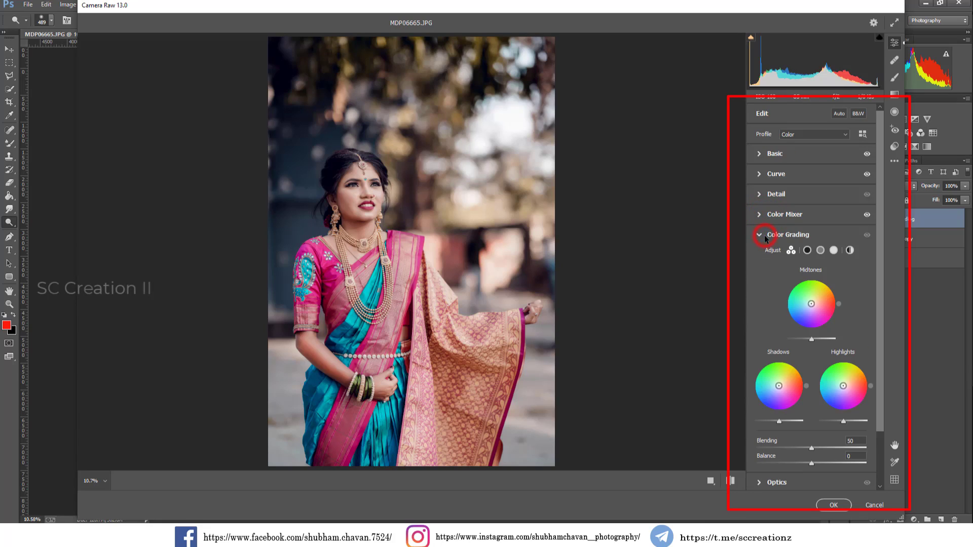
{"action": "left_click", "coordinate": [834, 250]}
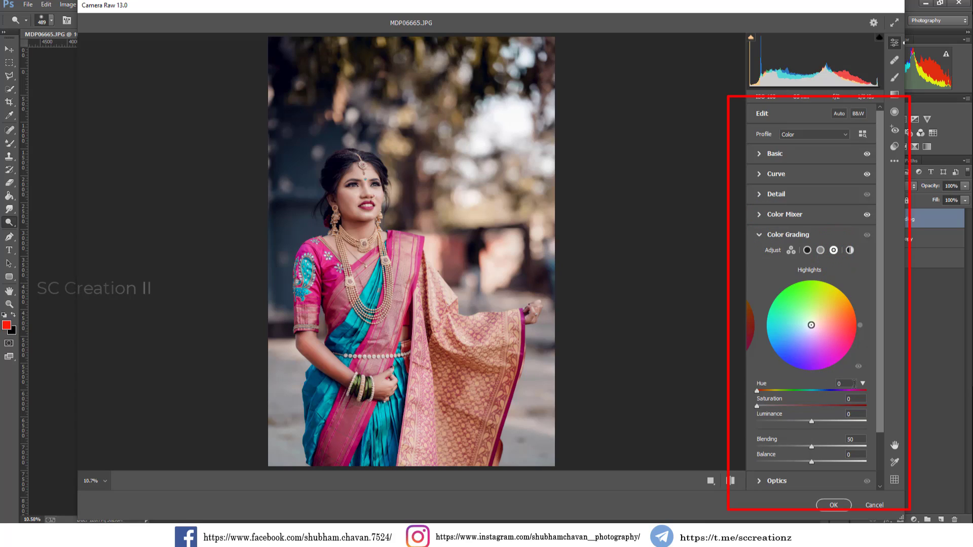
{"action": "type", "text": "6"}
{"action": "type", "text": "0"}
{"action": "left_click", "coordinate": [854, 399]}
{"action": "type", "text": "1"}
{"action": "type", "text": "6"}
{"action": "left_click", "coordinate": [855, 413]}
{"action": "type", "text": "-7"}
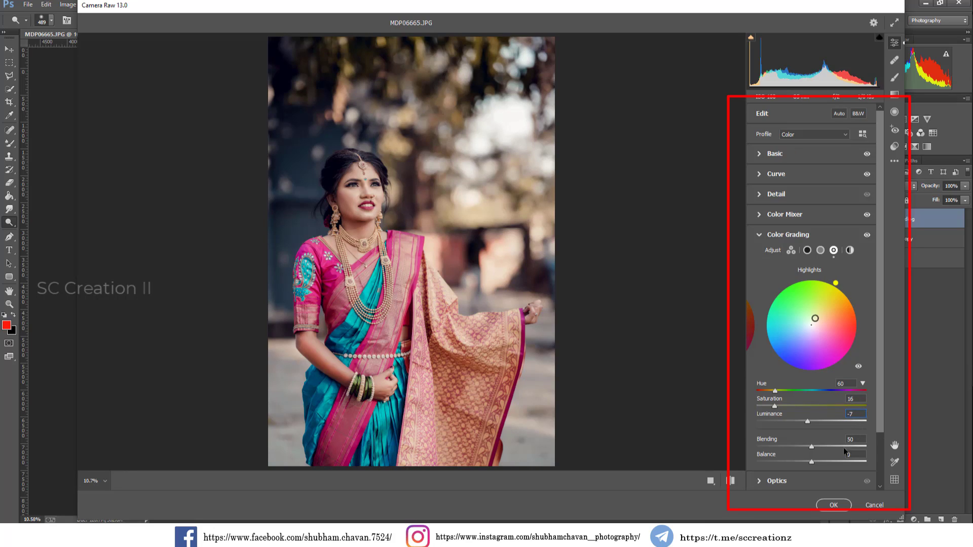
{"action": "left_click_drag", "start_coordinate": [811, 448], "coordinate": [877, 456]}
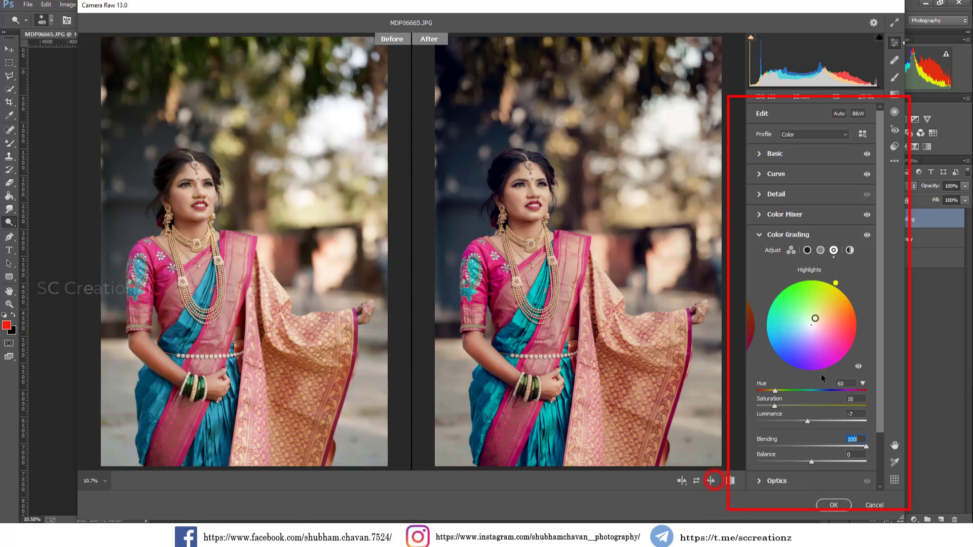
Show Before/After and set Calibration Red -2/-6, Green -41/+11, Blue -24/+18 primaries
{"action": "left_click", "coordinate": [730, 480]}
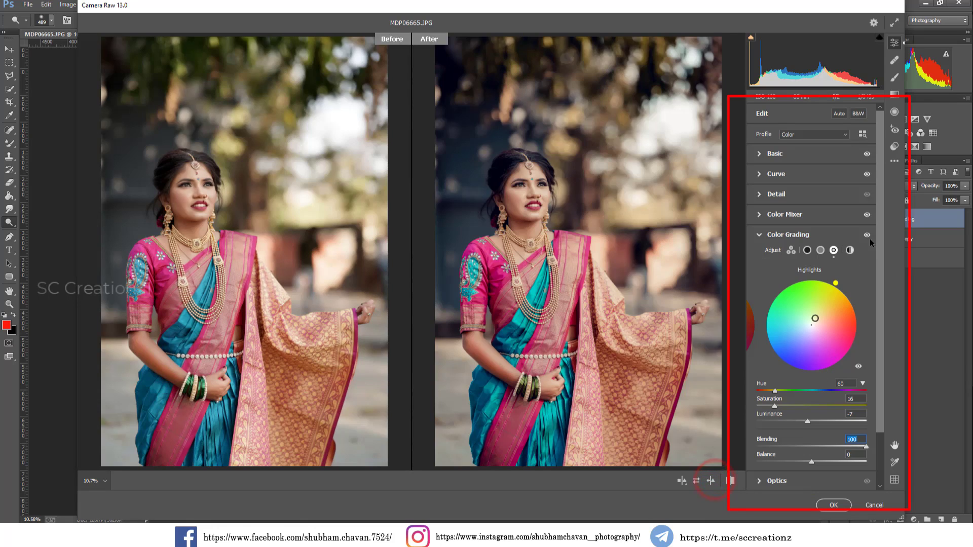
{"action": "left_click", "coordinate": [769, 234]}
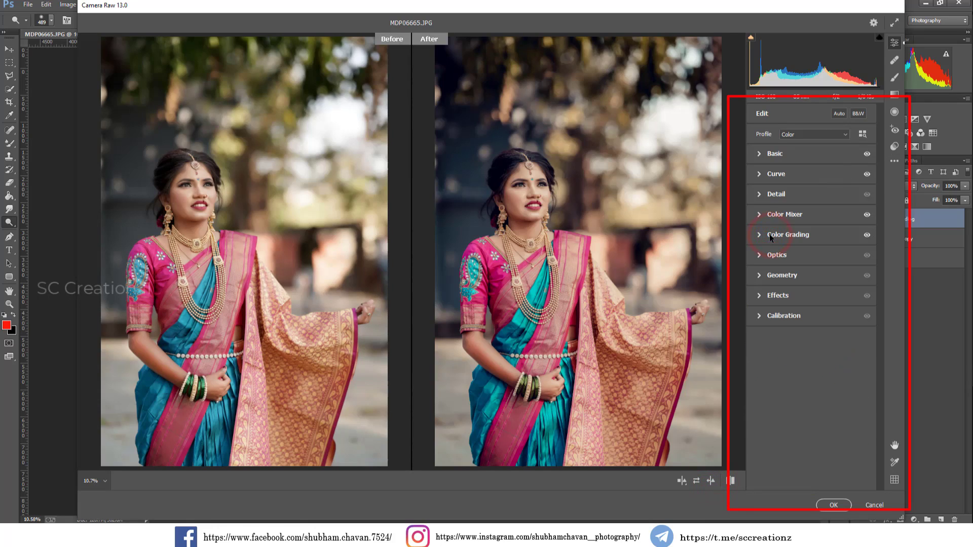
{"action": "left_click", "coordinate": [766, 319]}
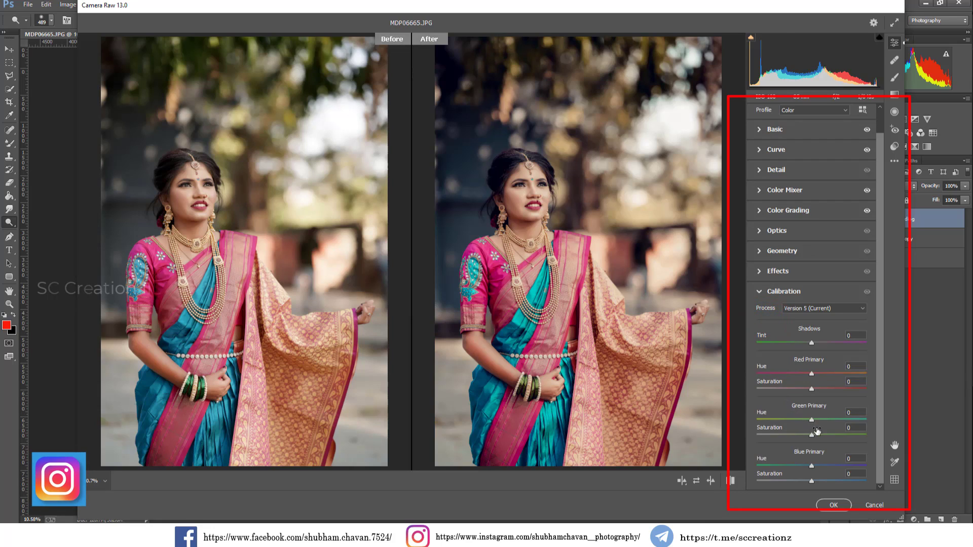
{"action": "mouse_move", "coordinate": [812, 481]}
{"action": "left_mouse_down"}
{"action": "mouse_move", "coordinate": [821, 481]}
{"action": "mouse_move", "coordinate": [795, 464]}
{"action": "left_mouse_up"}
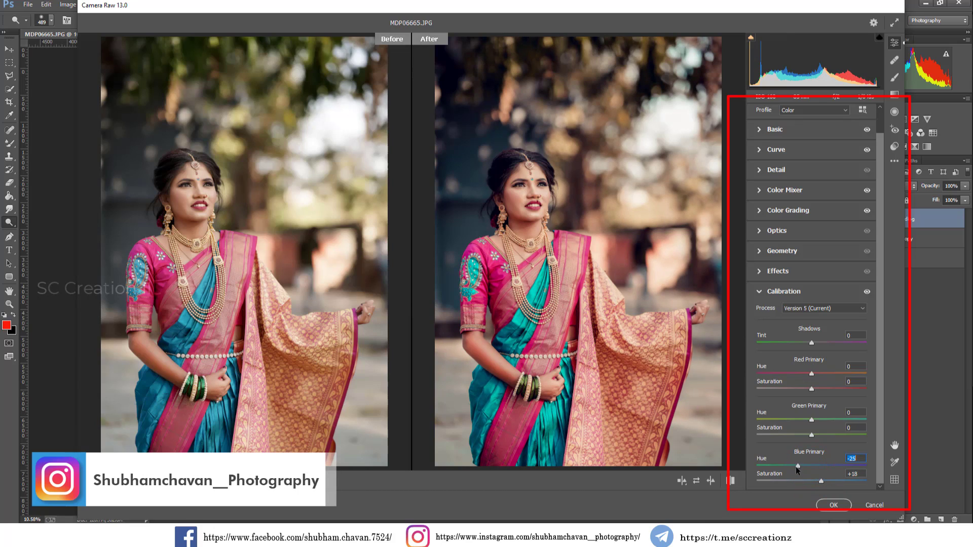
{"action": "mouse_move", "coordinate": [812, 435]}
{"action": "left_mouse_down"}
{"action": "mouse_move", "coordinate": [823, 435]}
{"action": "mouse_move", "coordinate": [817, 440]}
{"action": "left_mouse_up"}
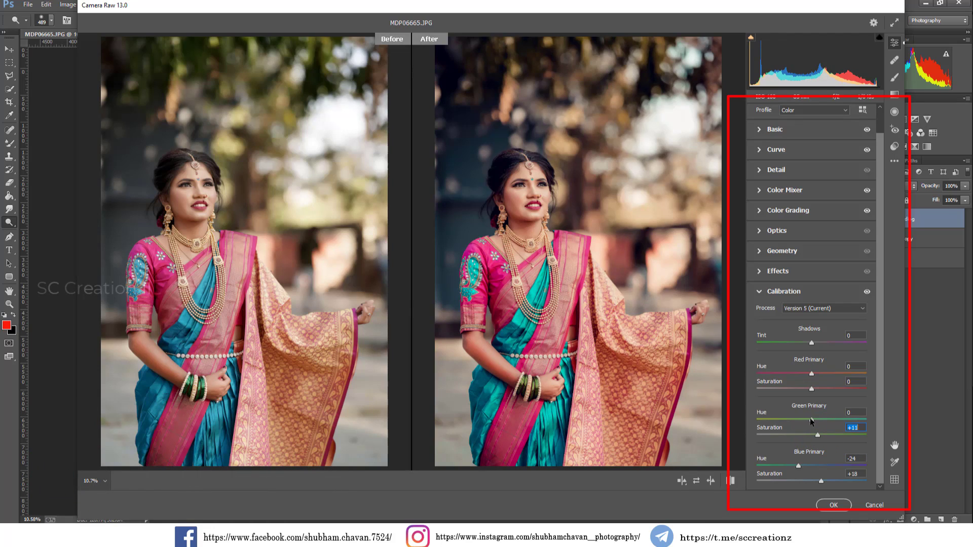
{"action": "left_click_drag", "start_coordinate": [811, 420], "coordinate": [802, 420]}
{"action": "left_click_drag", "start_coordinate": [808, 389], "coordinate": [807, 389]}
{"action": "left_click_drag", "start_coordinate": [810, 375], "coordinate": [810, 375]}
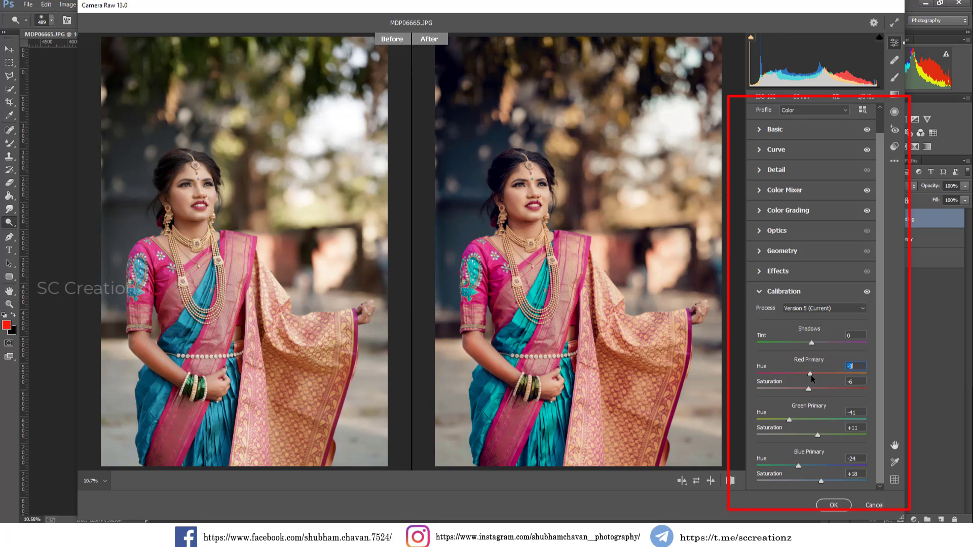
{"action": "left_click", "coordinate": [543, 210]}
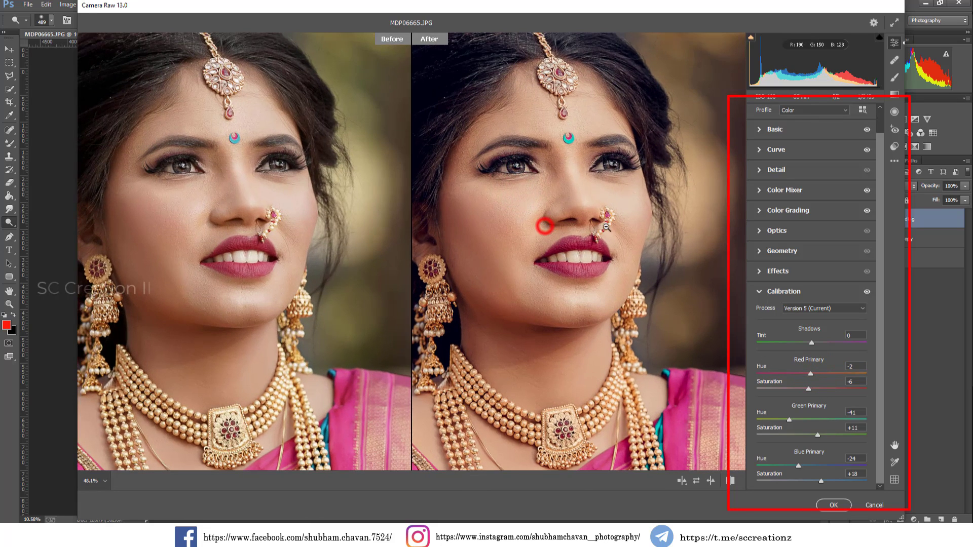
Set Oranges saturation back to -4, zooming on the face to check the skin
{"action": "left_click", "coordinate": [776, 192]}
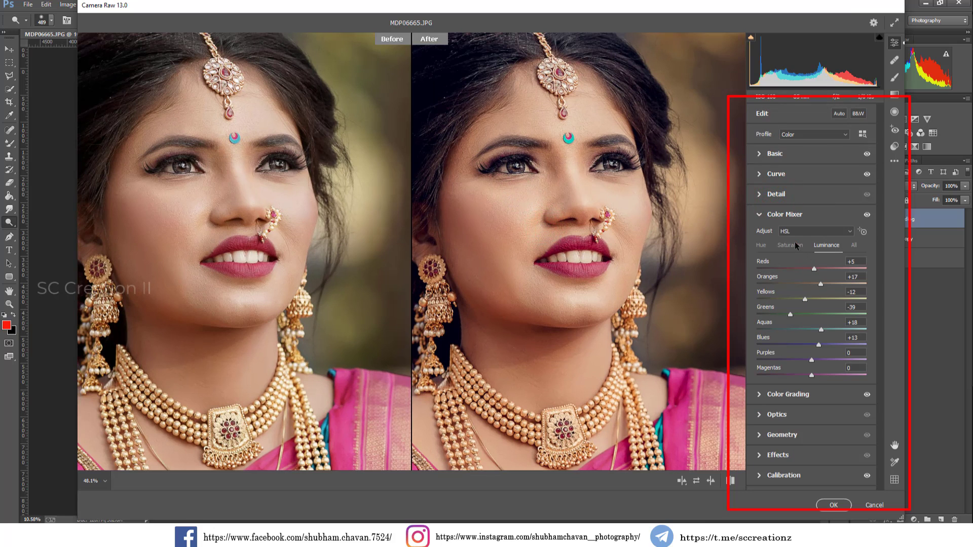
{"action": "left_click", "coordinate": [795, 246]}
{"action": "double_click", "coordinate": [808, 283]}
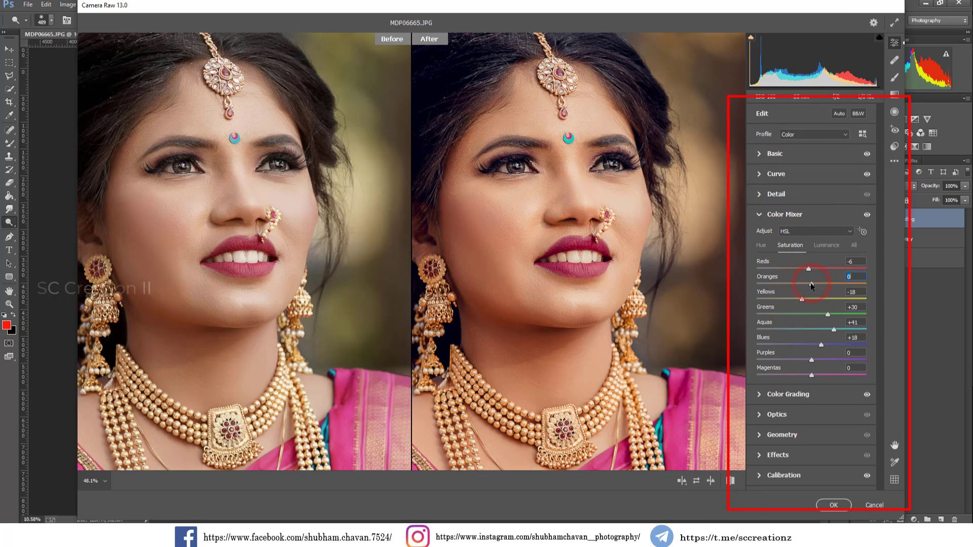
{"action": "left_click", "coordinate": [629, 271]}
{"action": "type", "text": "-4"}
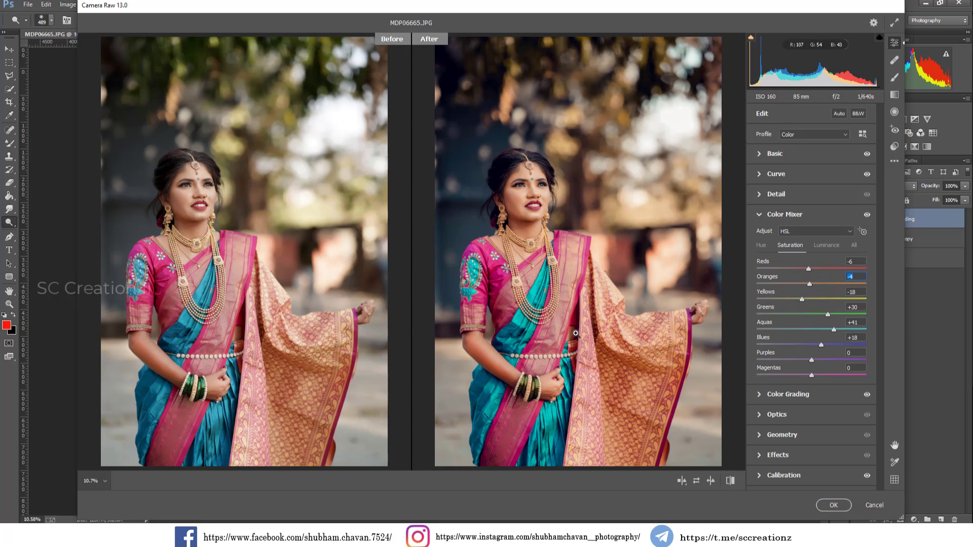
{"action": "left_click_drag", "start_coordinate": [520, 186], "coordinate": [577, 256]}
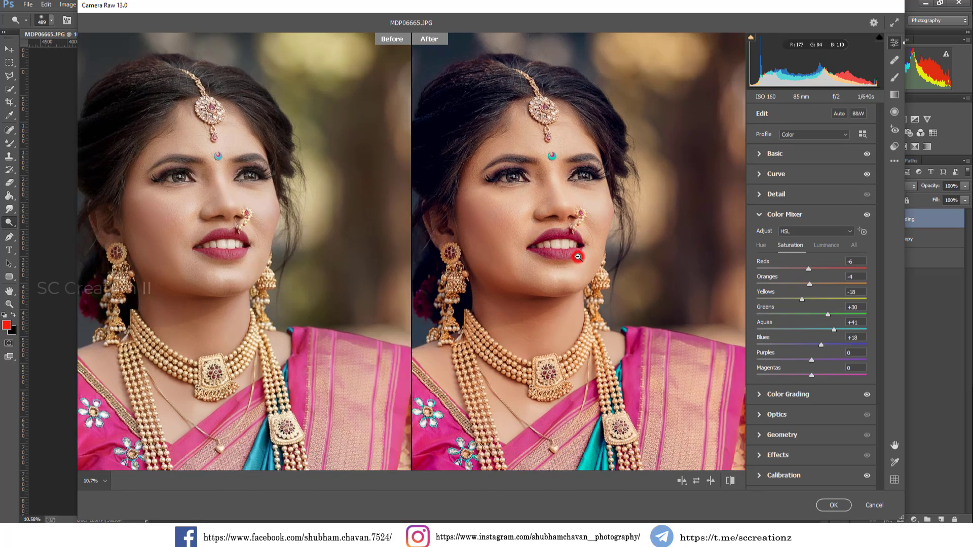
{"action": "left_click", "coordinate": [577, 256]}
Add a slight negative Vignetting in Effects and apply the Camera Raw filter
{"action": "left_click", "coordinate": [762, 460]}
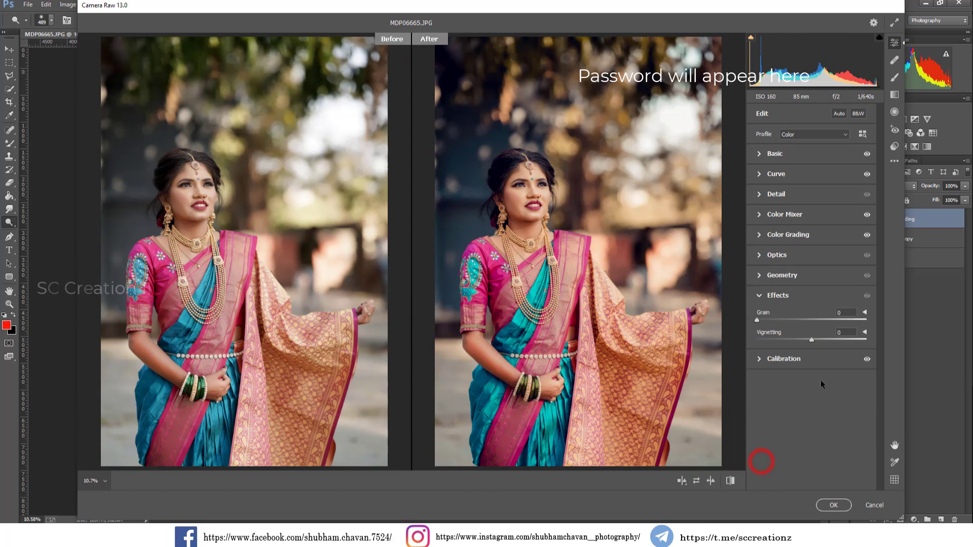
{"action": "left_click", "coordinate": [808, 341]}
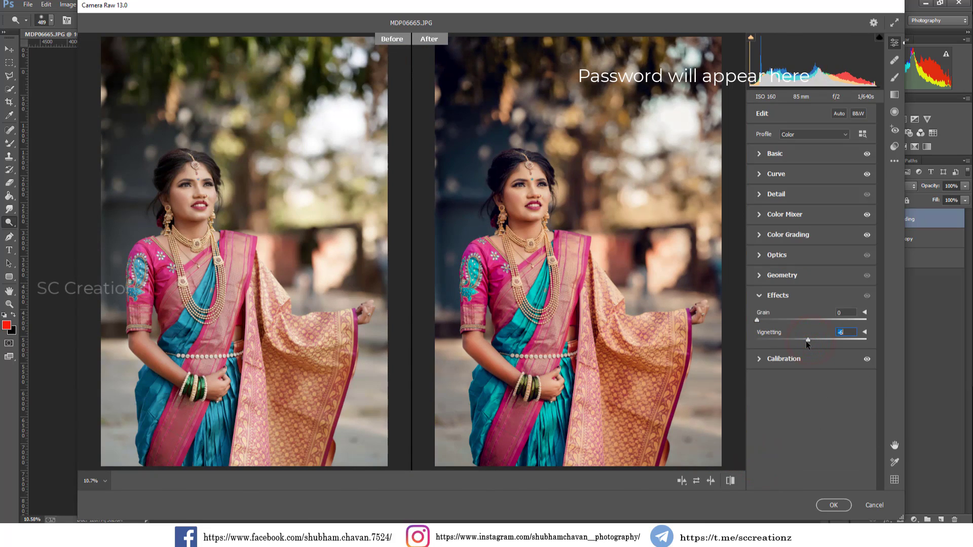
{"action": "left_click_drag", "start_coordinate": [806, 341], "coordinate": [805, 342]}
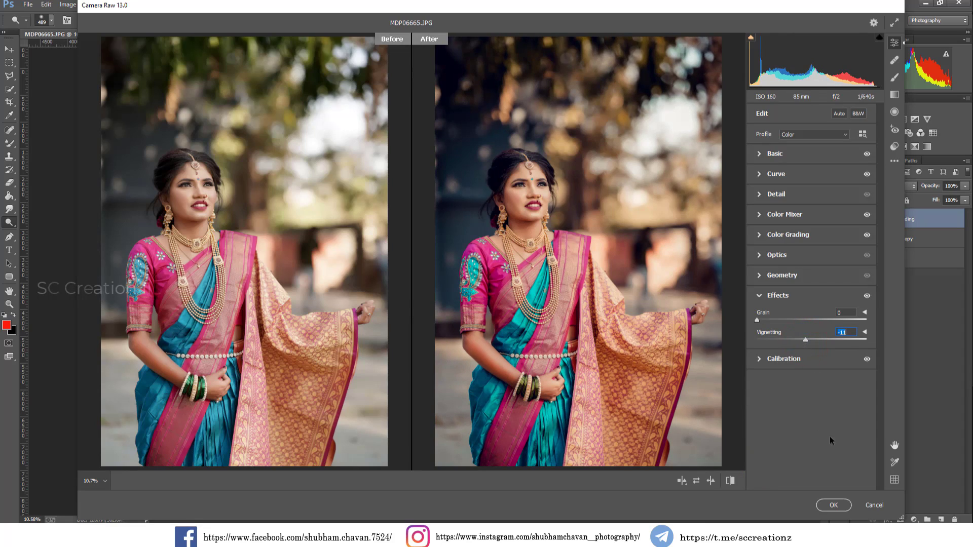
{"action": "left_click", "coordinate": [834, 504]}
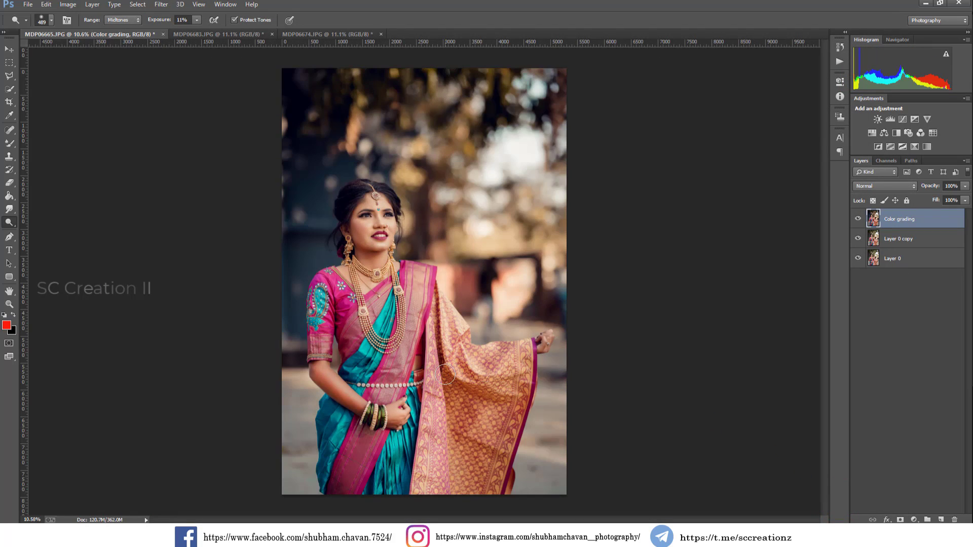
Toggle the Color grading layer to compare, then duplicate the MDP06683 Background layer
{"action": "left_click", "coordinate": [859, 221]}
{"action": "left_click", "coordinate": [859, 222]}
{"action": "left_click", "coordinate": [242, 34]}
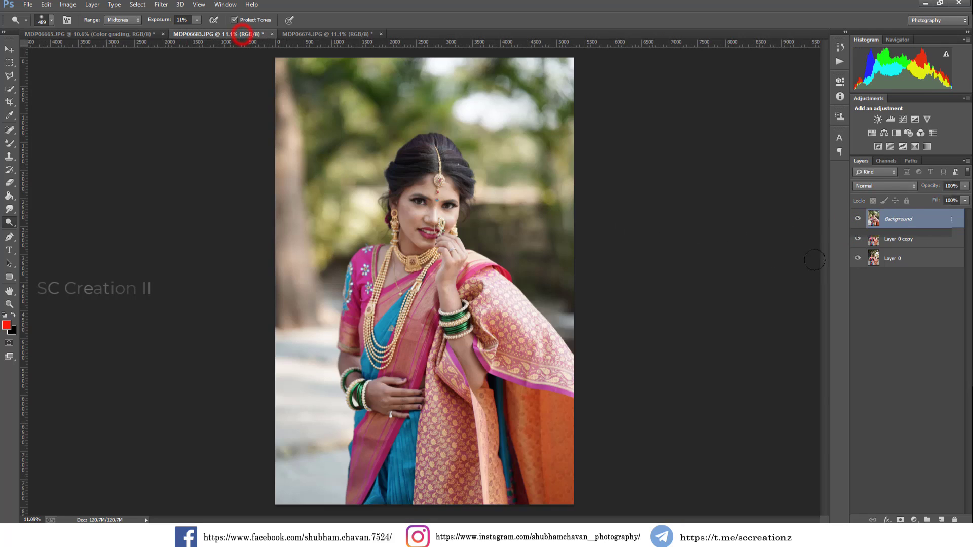
{"action": "right_click", "coordinate": [900, 218]}
{"action": "left_click", "coordinate": [865, 241]}
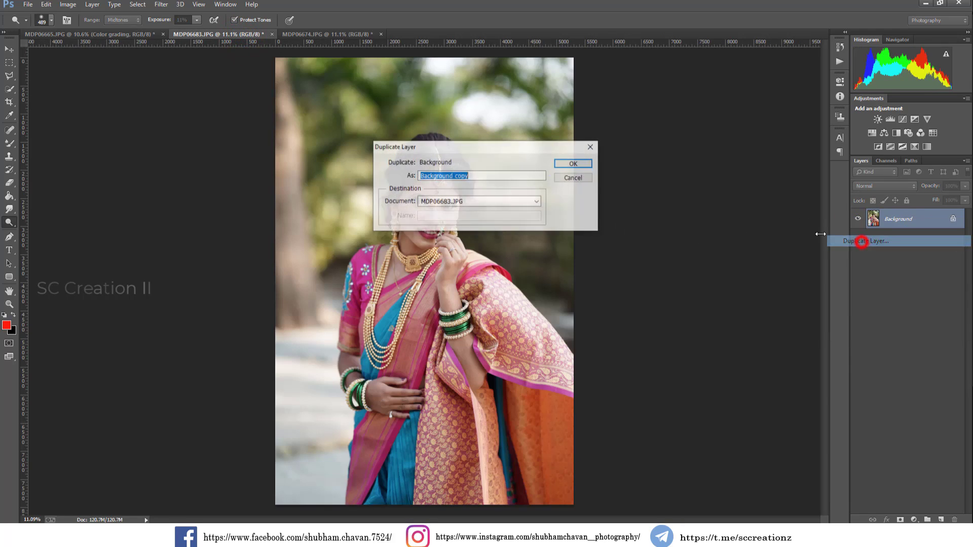
{"action": "left_click", "coordinate": [583, 163]}
Apply the warm Camera Raw grade to the Background copy and compare it with the original
{"action": "left_click", "coordinate": [161, 5]}
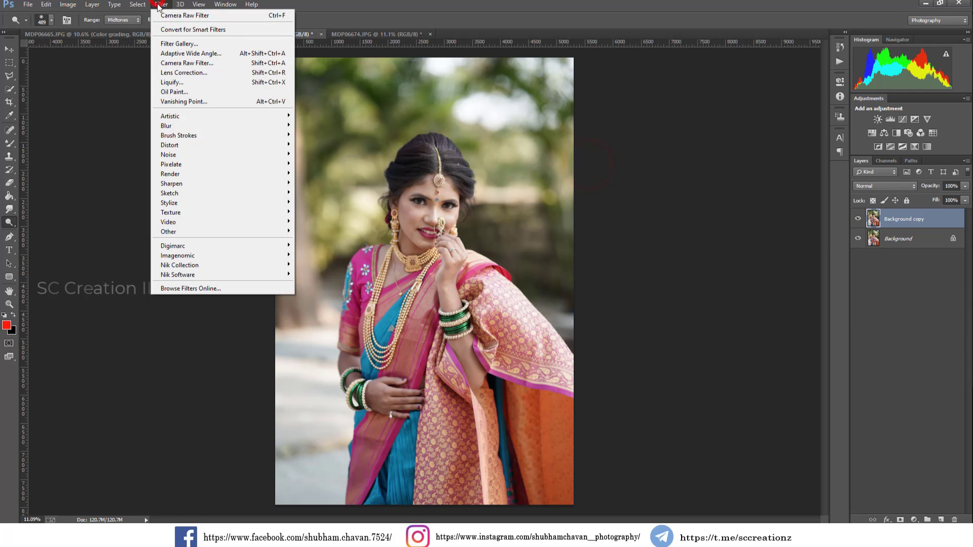
{"action": "left_click", "coordinate": [194, 19]}
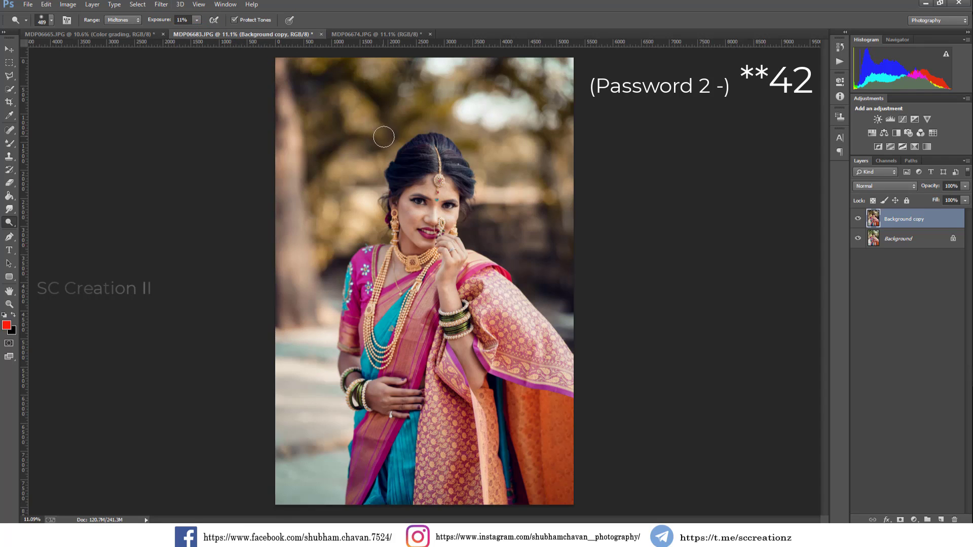
{"action": "left_click", "coordinate": [858, 220]}
{"action": "left_click", "coordinate": [360, 35]}
Duplicate the MDP06674 Background layer and apply the warm Camera Raw grade to the copy
{"action": "right_click", "coordinate": [907, 219]}
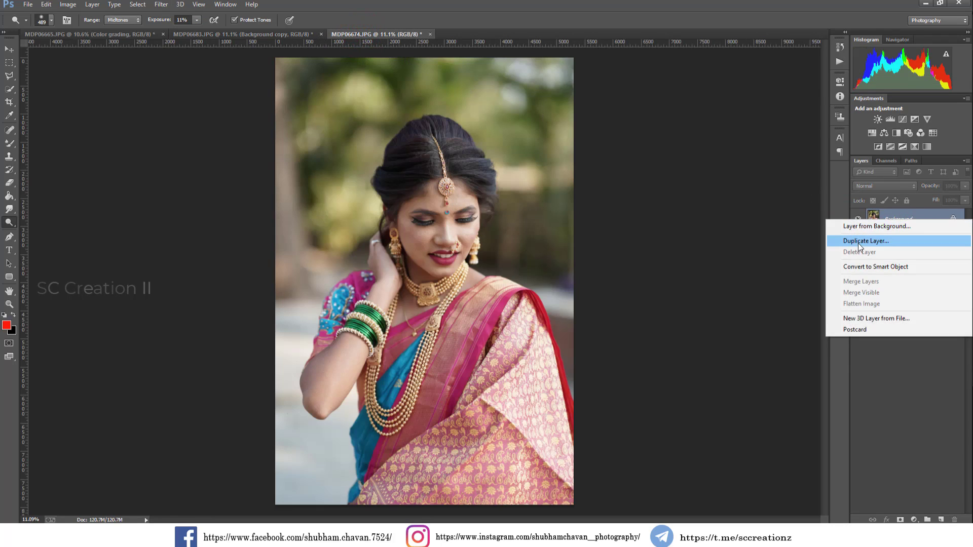
{"action": "left_click", "coordinate": [858, 243]}
{"action": "left_click", "coordinate": [576, 163]}
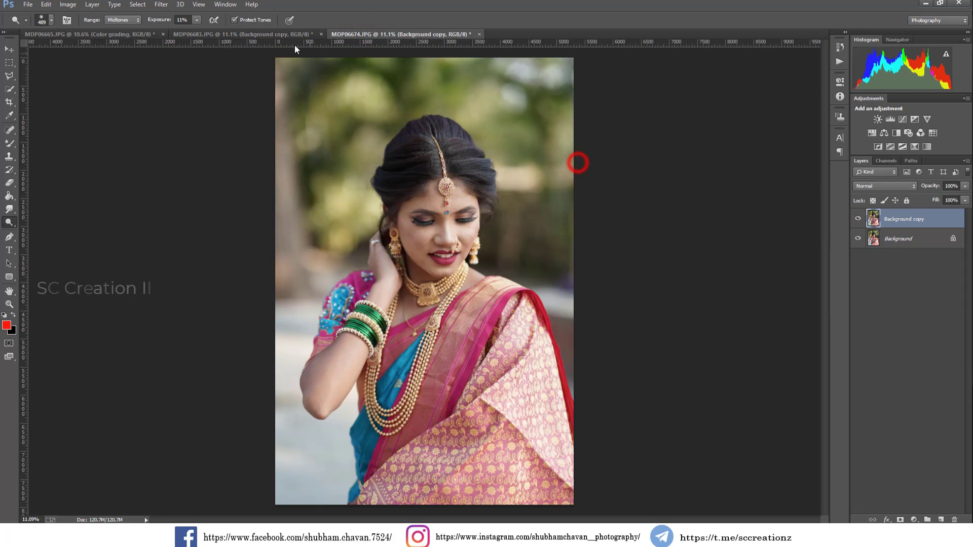
{"action": "left_click", "coordinate": [161, 5]}
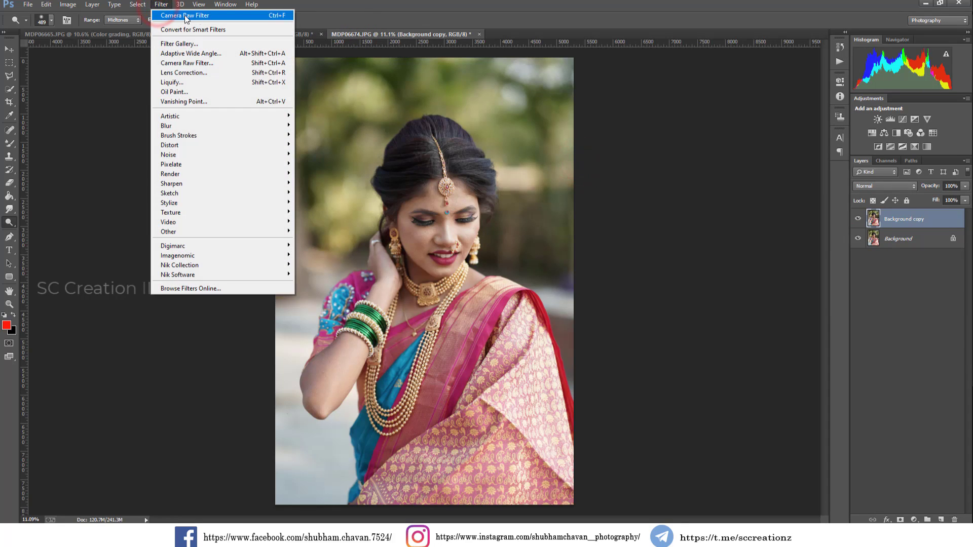
{"action": "left_click", "coordinate": [211, 17]}
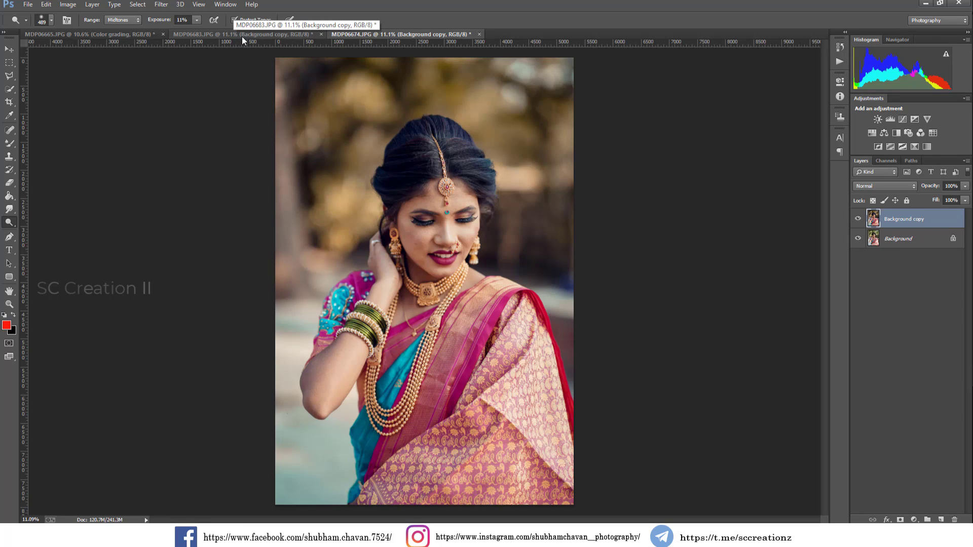
Toggle each portrait's graded layer against its original, ending on the MDP06665 document
{"action": "left_click", "coordinate": [858, 218]}
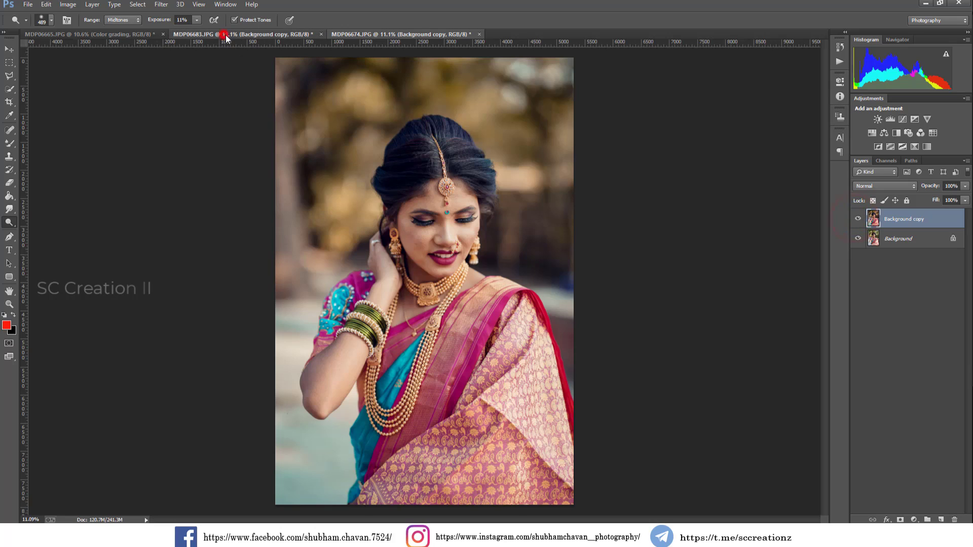
{"action": "left_click", "coordinate": [226, 35]}
{"action": "left_click", "coordinate": [858, 218]}
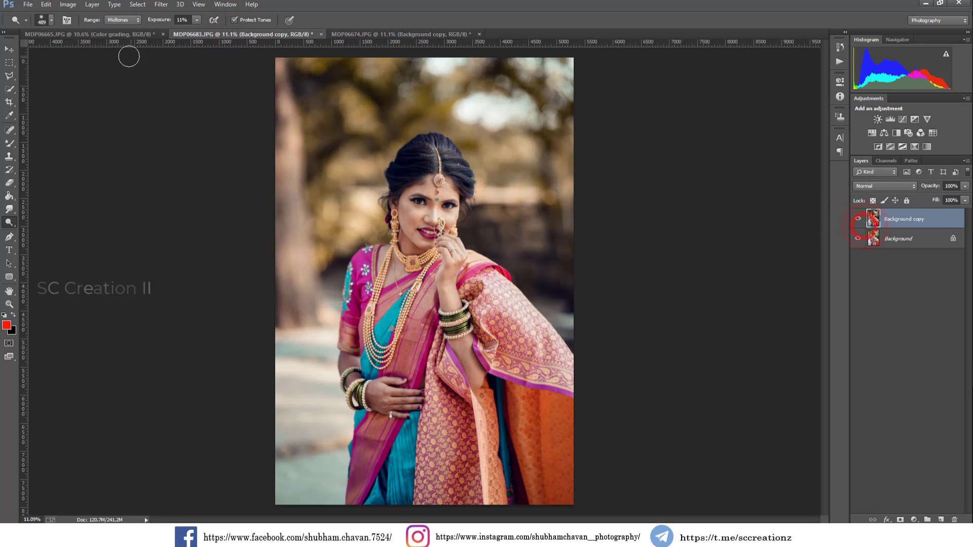
{"action": "left_click", "coordinate": [125, 35]}
{"action": "left_click", "coordinate": [856, 220]}
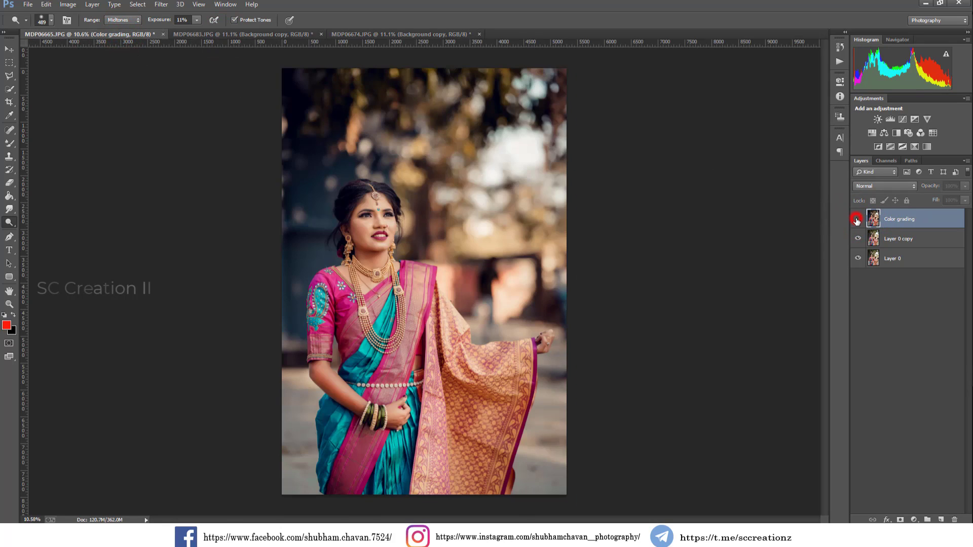
{"action": "left_click", "coordinate": [858, 219]}
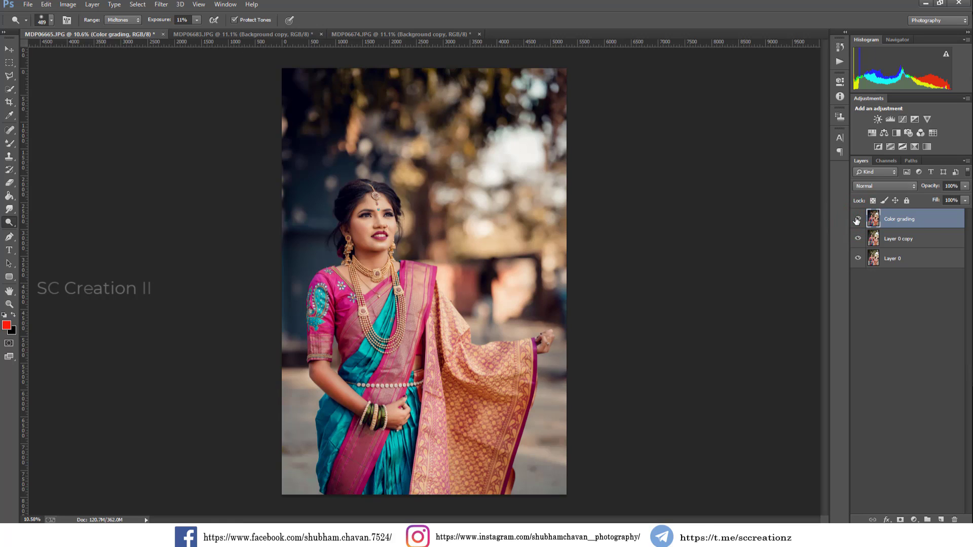
{"action": "left_click", "coordinate": [357, 34]}
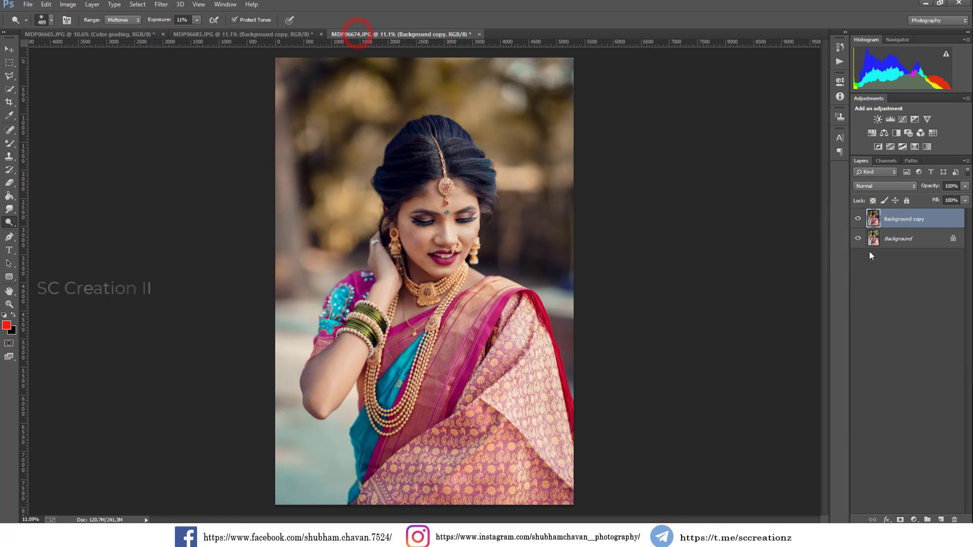
{"action": "left_click", "coordinate": [858, 219]}
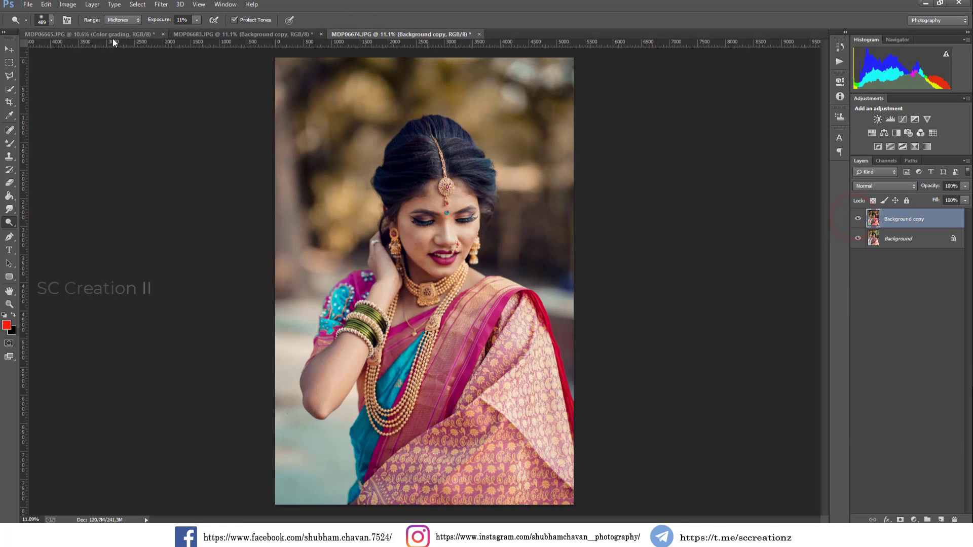
{"action": "left_click", "coordinate": [112, 34]}
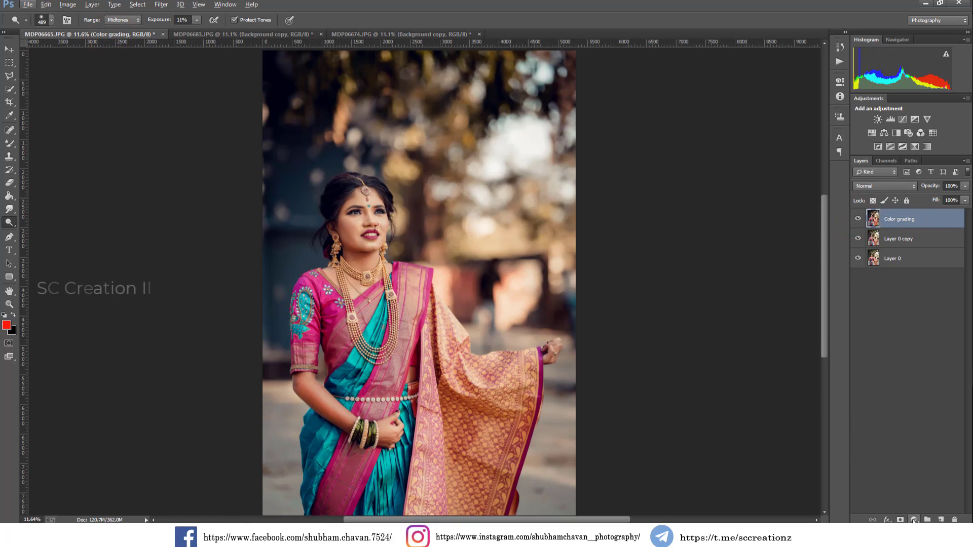
Add a Selective Color adjustment layer with Reds Cyan set to +13
{"action": "left_click", "coordinate": [914, 520]}
{"action": "left_click", "coordinate": [899, 512]}
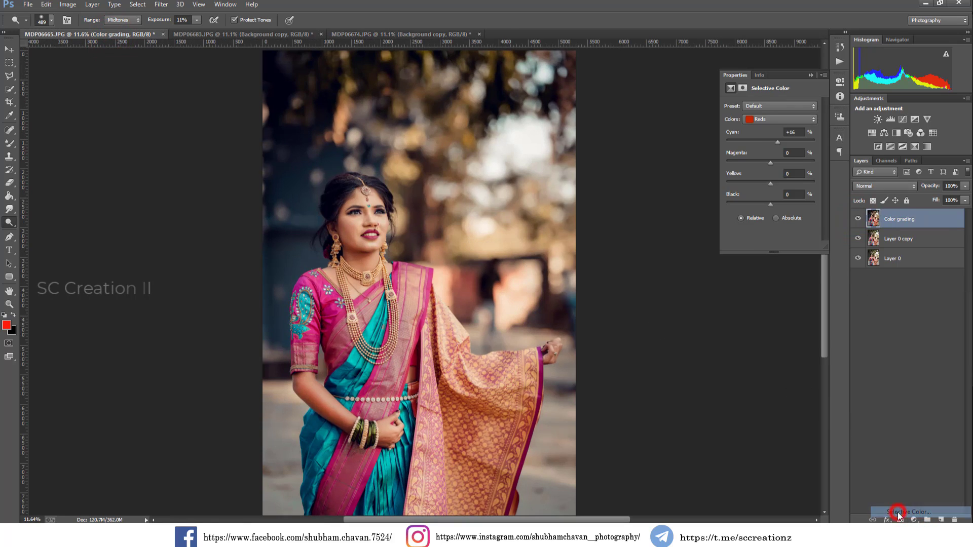
{"action": "left_click_drag", "start_coordinate": [771, 140], "coordinate": [776, 141]}
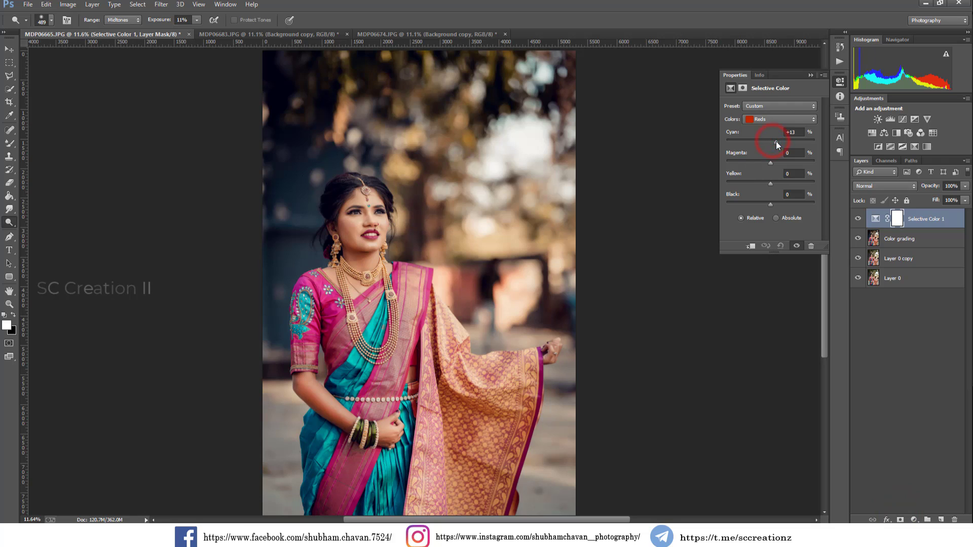
{"action": "left_click", "coordinate": [808, 77]}
Toggle Selective Color 1 visibility to compare the portrait before and after
{"action": "scroll", "coordinate": [370, 211], "scroll_direction": "up", "scroll_amount": 5}
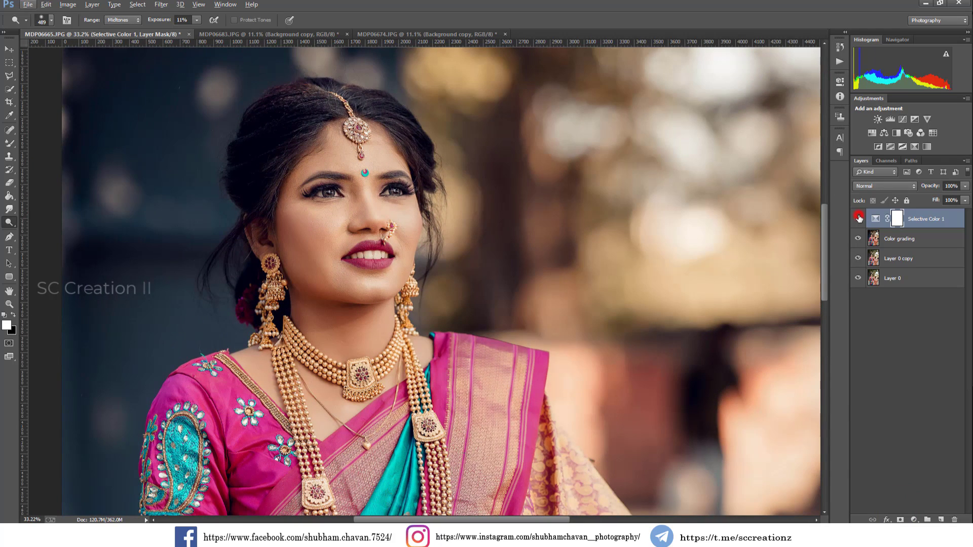
{"action": "left_click", "coordinate": [859, 218]}
{"action": "scroll", "coordinate": [617, 274], "scroll_direction": "down", "scroll_amount": 5}
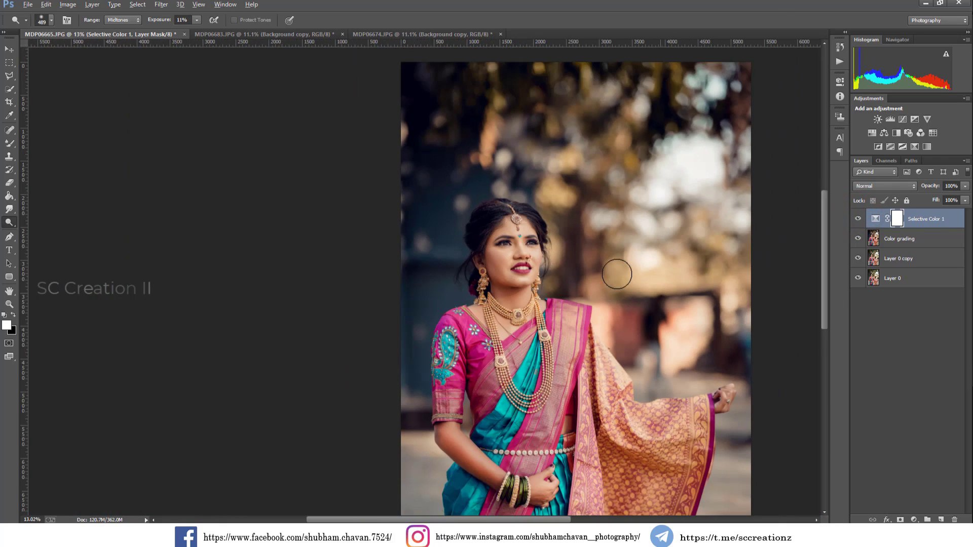
{"action": "scroll", "coordinate": [617, 274], "scroll_direction": "down", "scroll_amount": 2}
Merge Selective Color 1 down into the MDP06665 layer below
{"action": "left_click", "coordinate": [9, 49]}
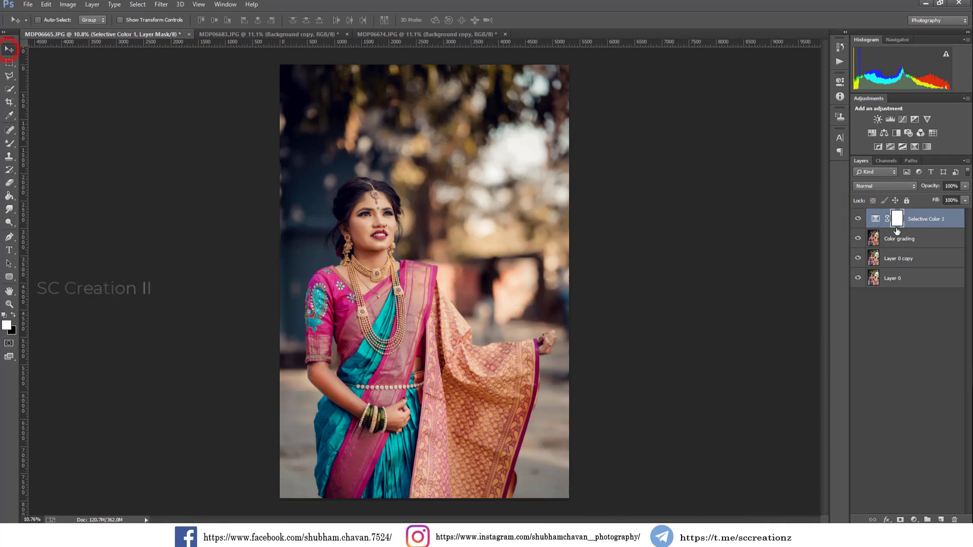
{"action": "right_click", "coordinate": [896, 231]}
{"action": "left_click", "coordinate": [844, 364]}
Apply a Levels correction to MDP06683 with input levels 6, 1.00 and 251
{"action": "left_click", "coordinate": [261, 35]}
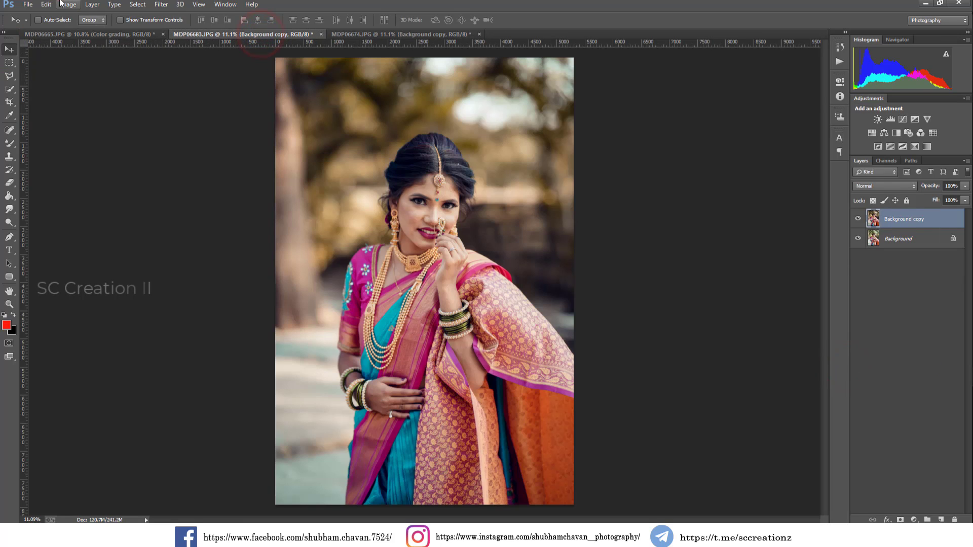
{"action": "left_click", "coordinate": [60, 3]}
{"action": "mouse_move", "coordinate": [84, 66]}
{"action": "left_click", "coordinate": [199, 43]}
{"action": "left_click", "coordinate": [828, 139]}
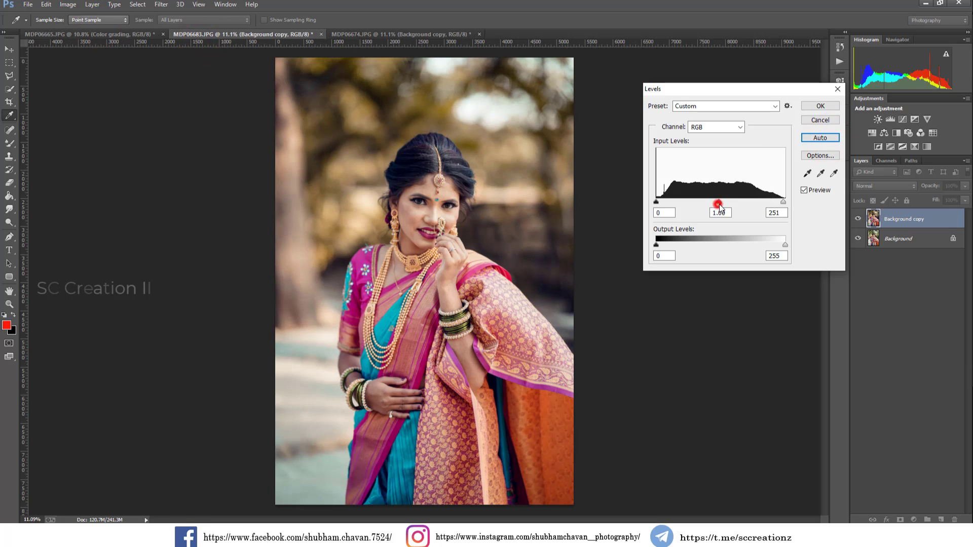
{"action": "left_click_drag", "start_coordinate": [717, 202], "coordinate": [721, 203]}
{"action": "left_click_drag", "start_coordinate": [657, 202], "coordinate": [660, 201]}
{"action": "left_click", "coordinate": [816, 106]}
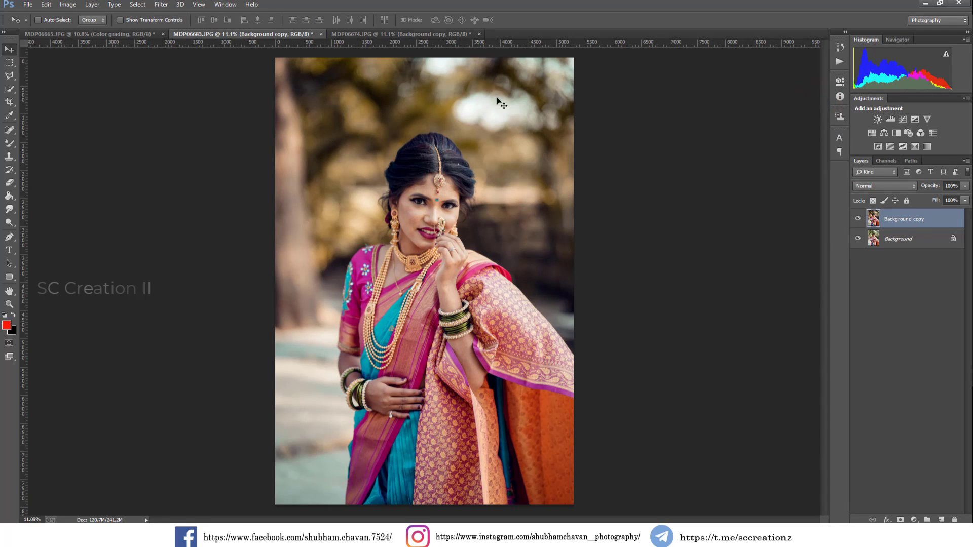
{"action": "left_click", "coordinate": [354, 35]}
{"action": "left_click", "coordinate": [68, 5]}
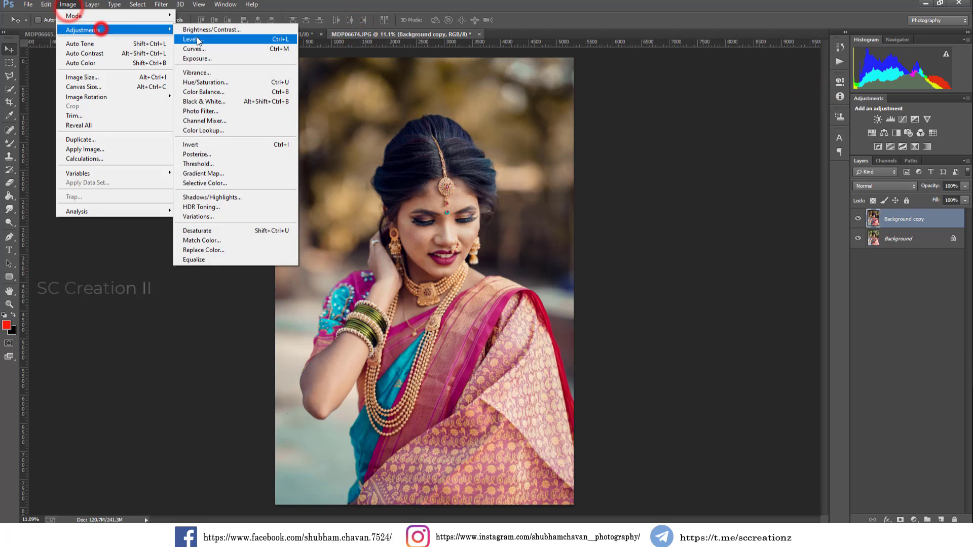
Apply Auto Levels to MDP06674, then set black 0, midtones 1.05, white 250
{"action": "left_click", "coordinate": [197, 39]}
{"action": "left_click", "coordinate": [820, 138]}
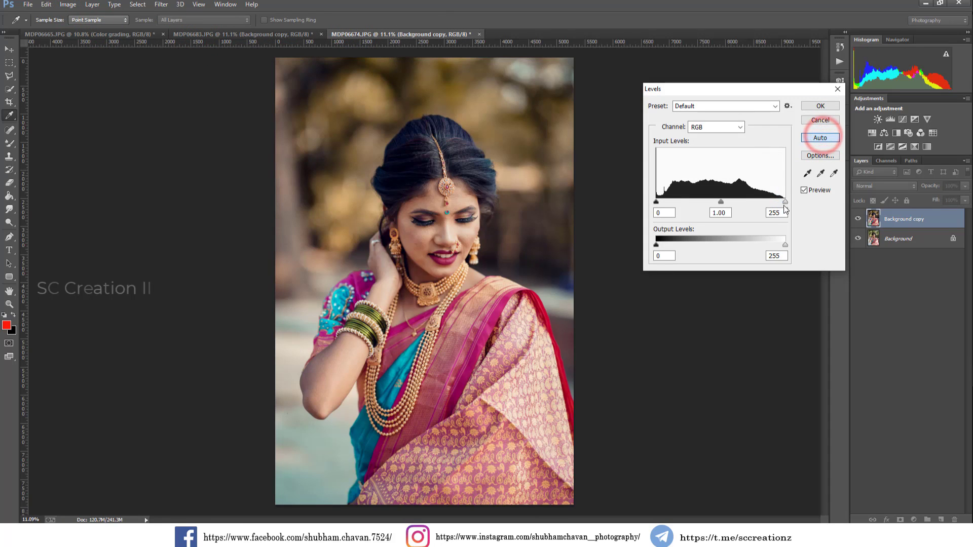
{"action": "left_click_drag", "start_coordinate": [718, 203], "coordinate": [721, 203]}
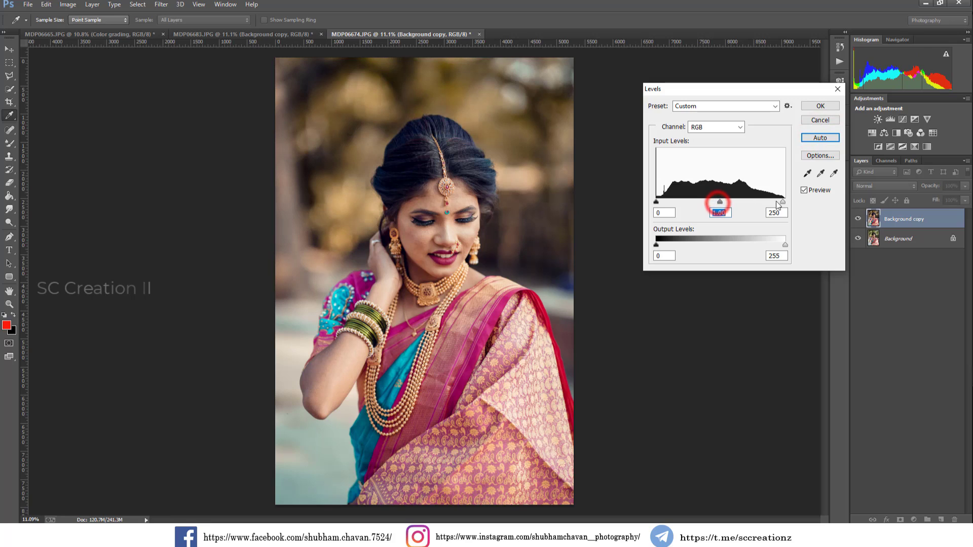
{"action": "left_click_drag", "start_coordinate": [656, 201], "coordinate": [656, 202]}
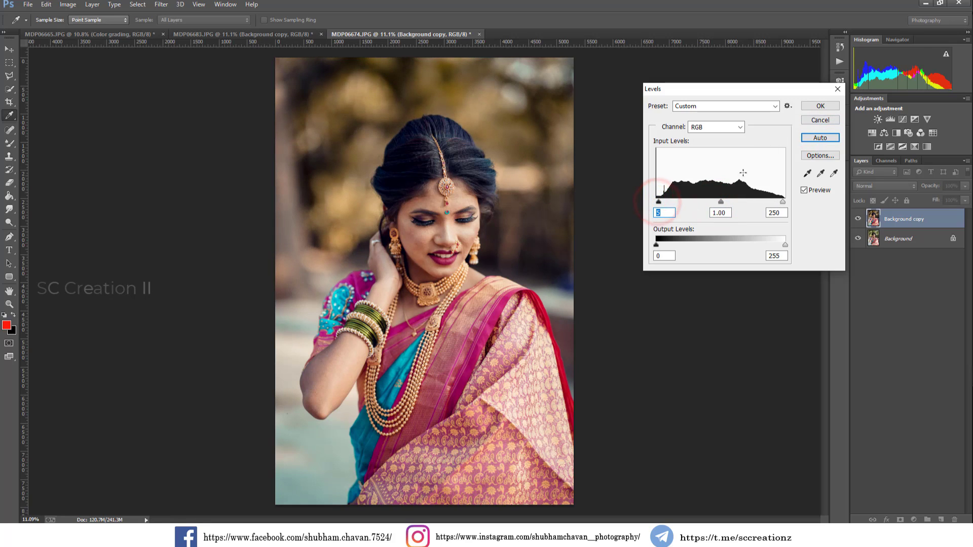
{"action": "left_click_drag", "start_coordinate": [721, 201], "coordinate": [716, 202]}
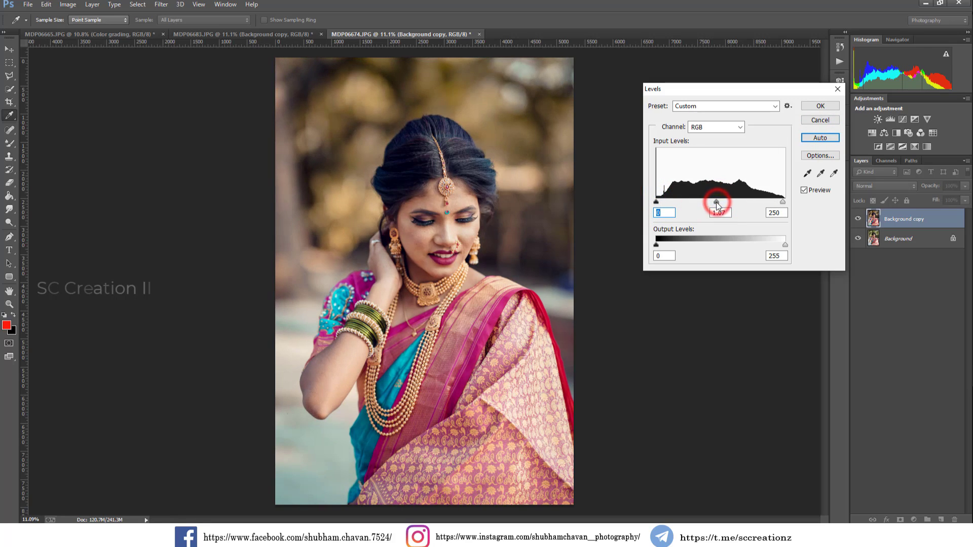
{"action": "left_click", "coordinate": [820, 106]}
{"action": "key", "text": "v"}
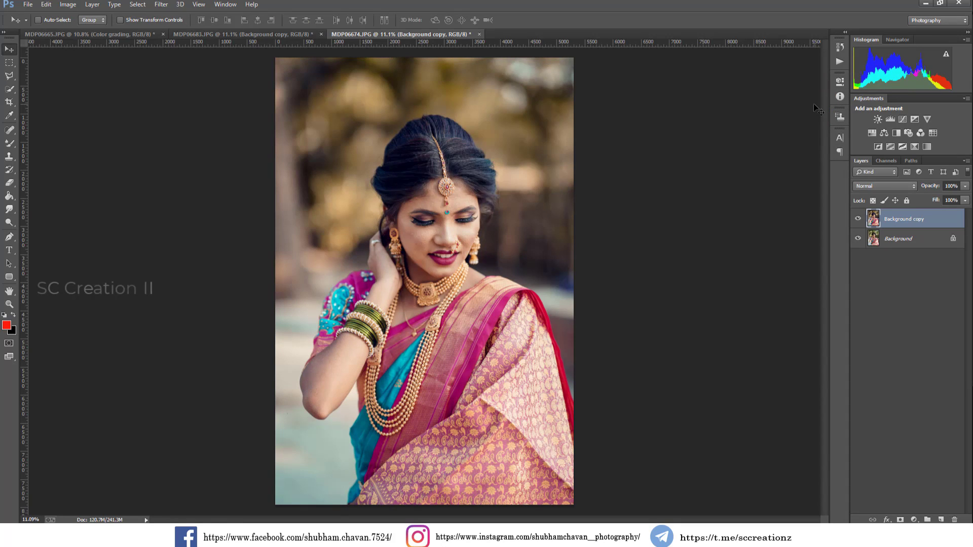
{"action": "right_click", "coordinate": [899, 256]}
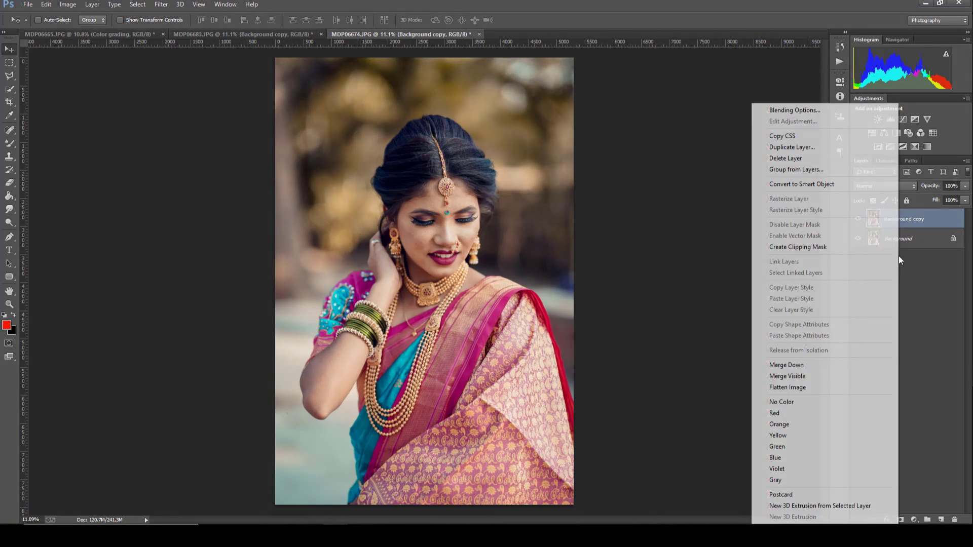